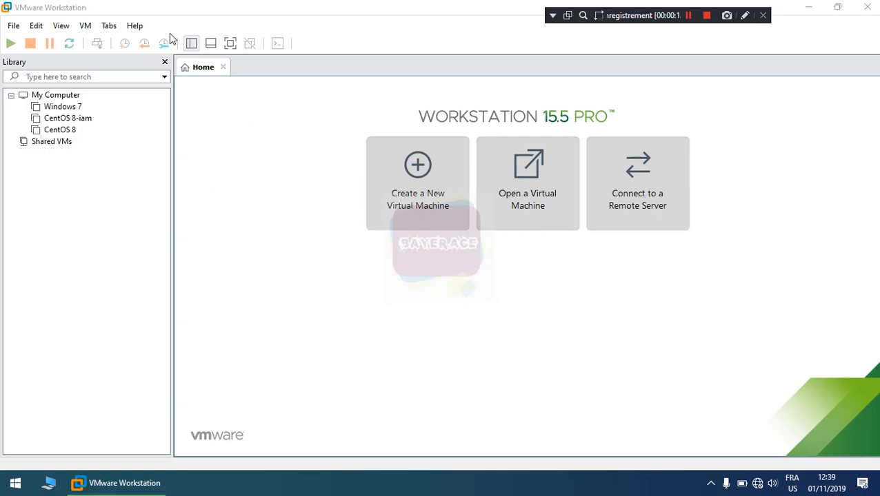
- Check the installed product version in the About information
{"action": "left_click", "coordinate": [135, 25]}
{"action": "left_click", "coordinate": [218, 155]}
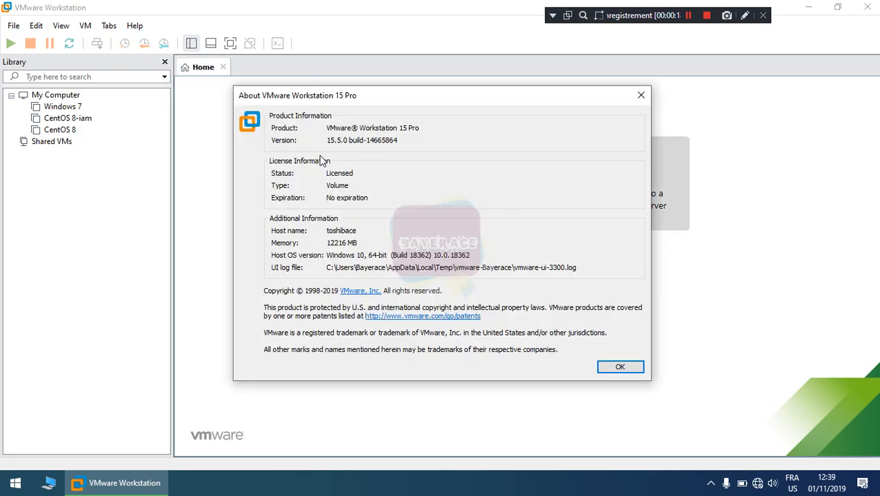
{"action": "double_click", "coordinate": [346, 144]}
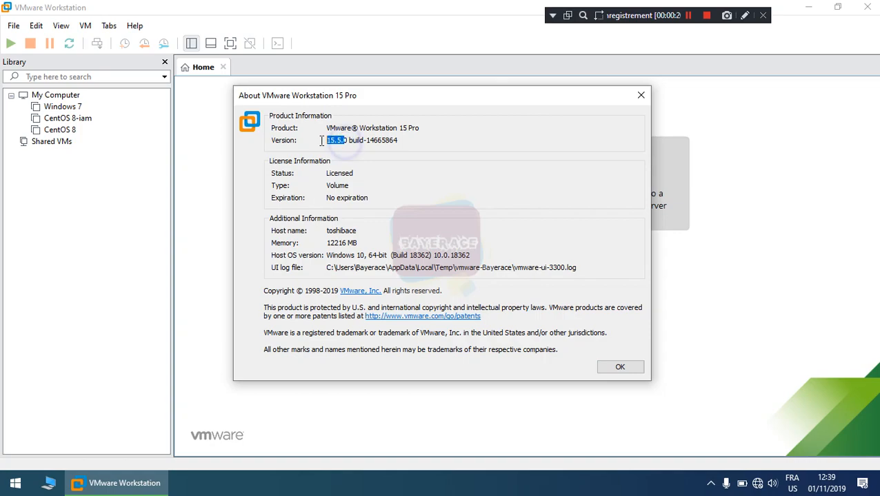
{"action": "left_click", "coordinate": [640, 98]}
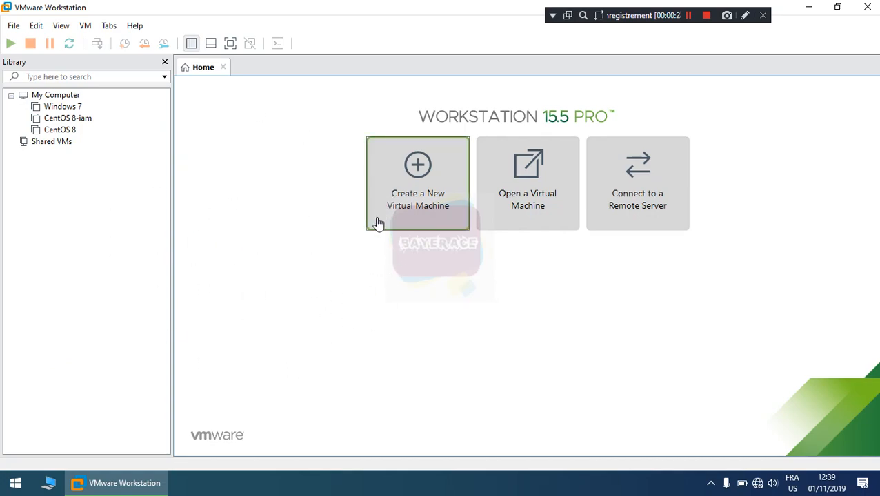
- Start a new custom virtual machine with Workstation 15.x compatibility, leaving the operating system to install later
{"action": "left_click", "coordinate": [420, 188]}
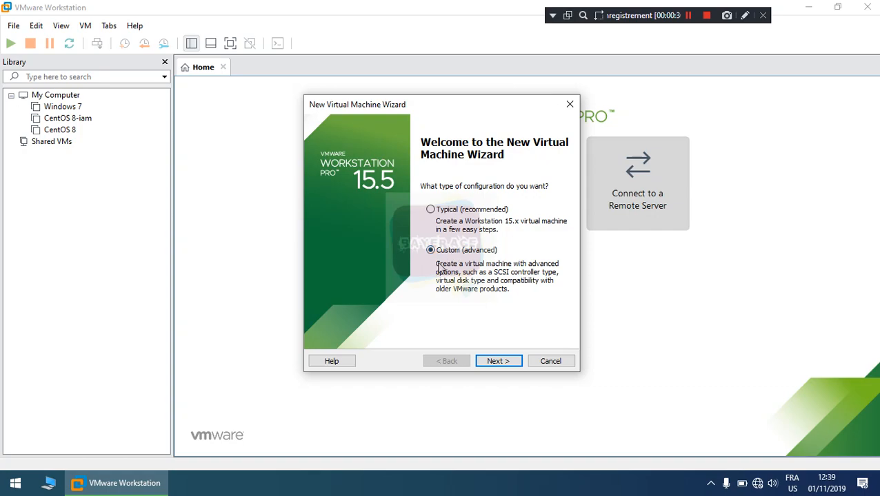
{"action": "left_click", "coordinate": [510, 361]}
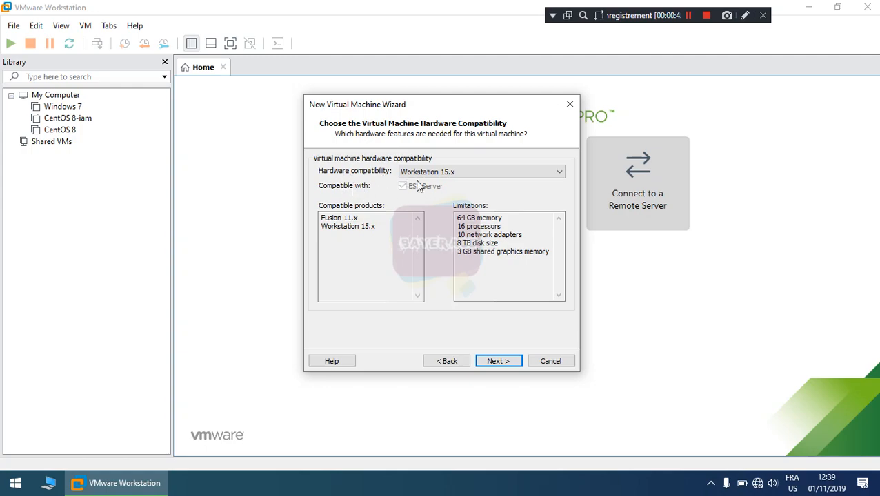
{"action": "left_click", "coordinate": [503, 362]}
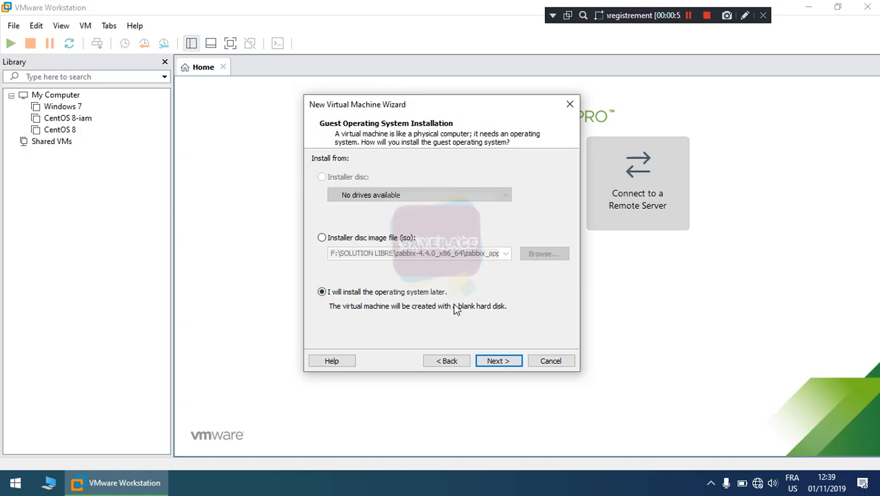
{"action": "left_click", "coordinate": [502, 361]}
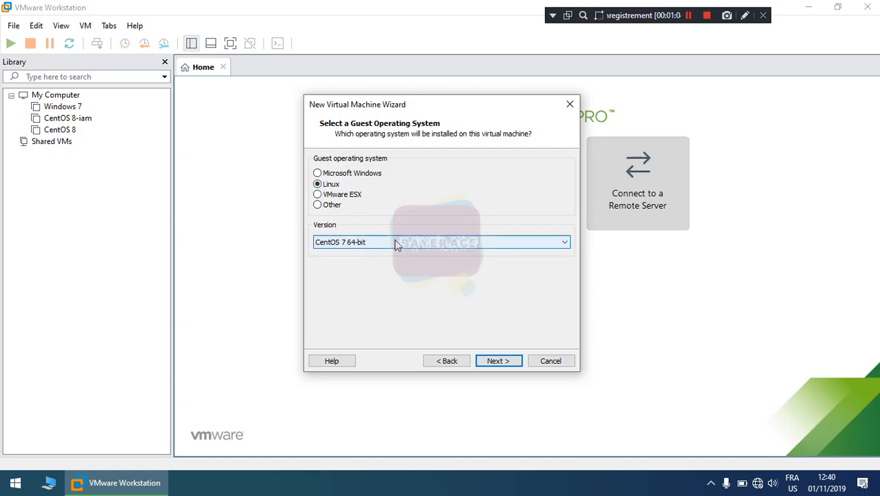
- Choose Linux as the guest operating system with the version Red Hat Enterprise Linux 8 64-bit
{"action": "left_click_drag", "start_coordinate": [387, 243], "coordinate": [384, 305]}
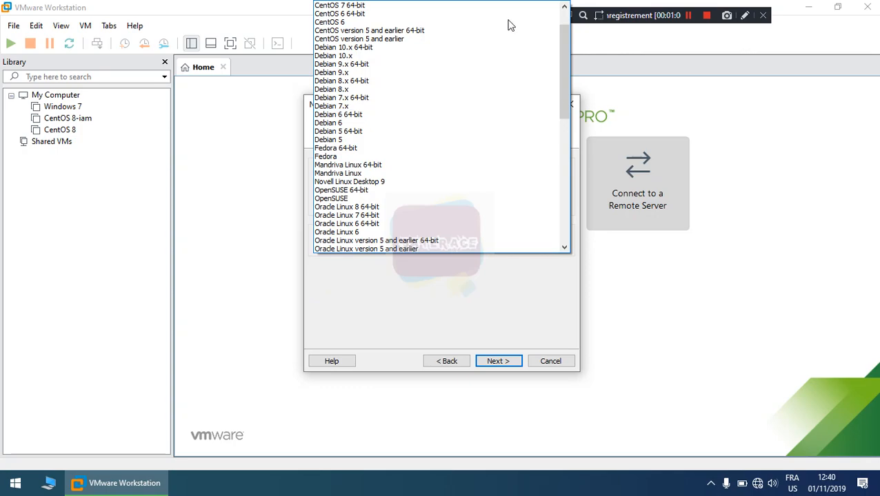
{"action": "scroll", "coordinate": [538, 76], "scroll_direction": "down", "scroll_amount": 4}
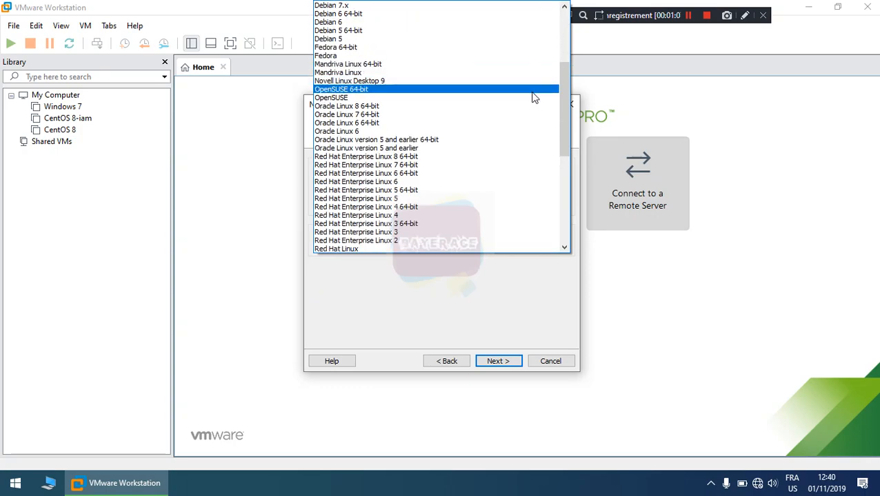
{"action": "scroll", "coordinate": [534, 98], "scroll_direction": "down", "scroll_amount": 1}
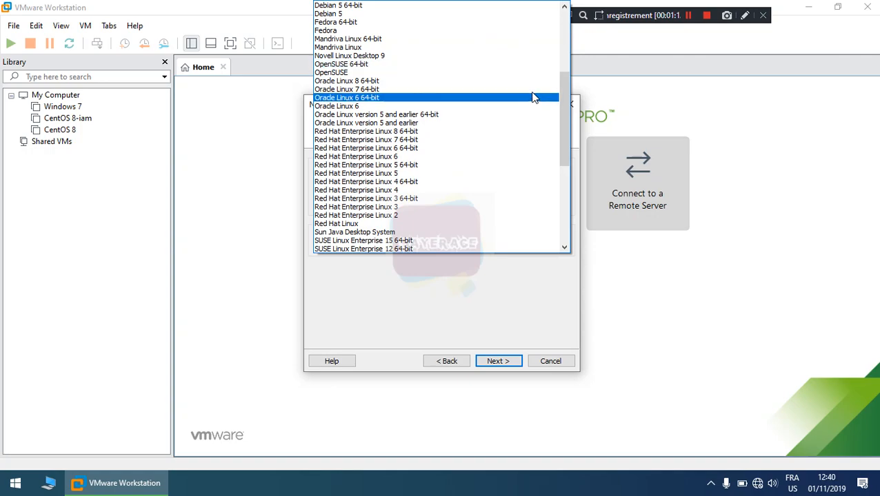
{"action": "scroll", "coordinate": [533, 114], "scroll_direction": "up", "scroll_amount": 6}
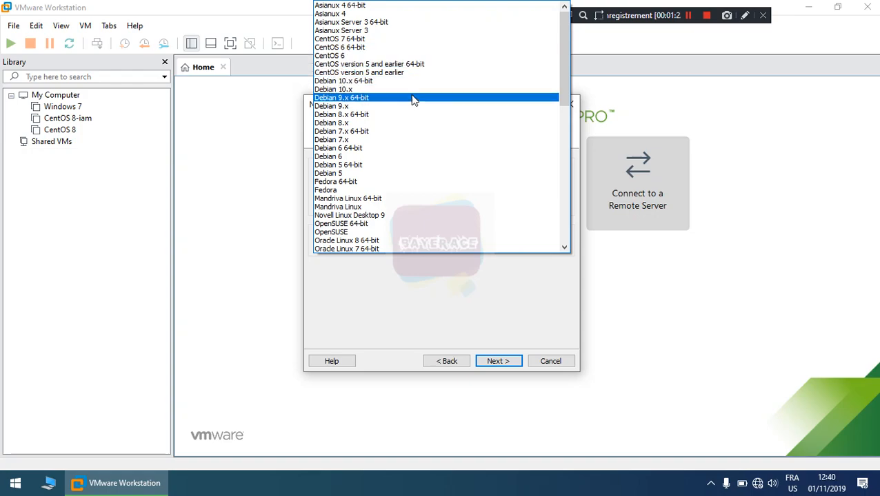
{"action": "scroll", "coordinate": [407, 189], "scroll_direction": "down", "scroll_amount": 4}
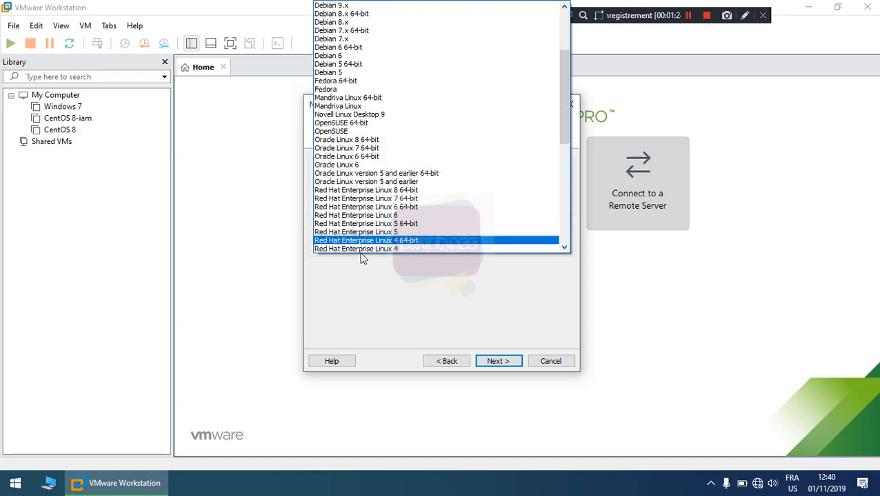
{"action": "left_click", "coordinate": [394, 192]}
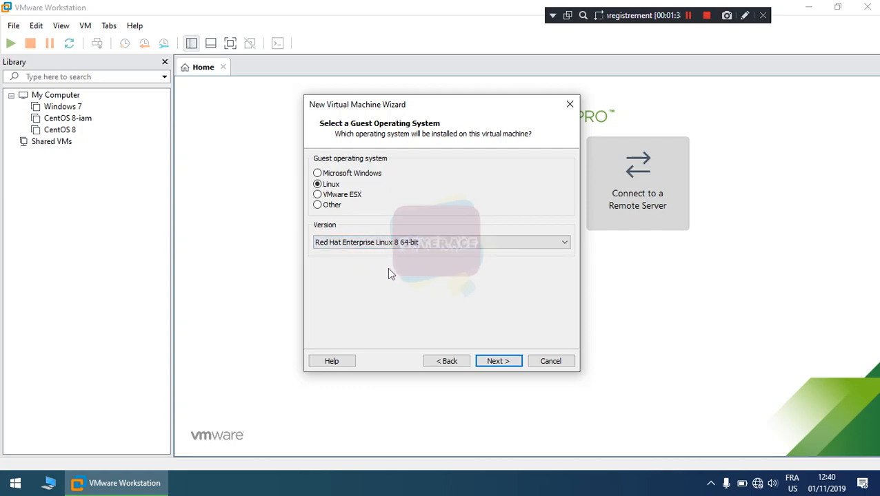
{"action": "left_click", "coordinate": [505, 364]}
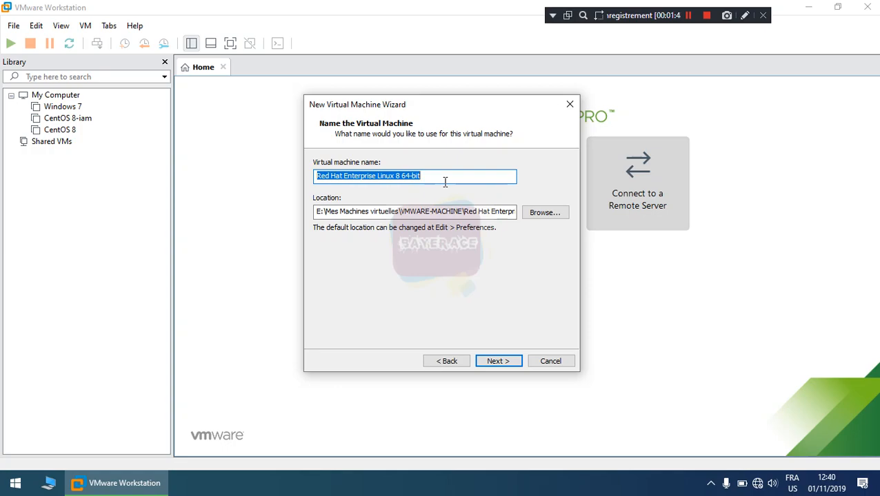
- Name the virtual machine "Tuto CentOS 8" and keep its default location
{"action": "type", "text": "Tut"}
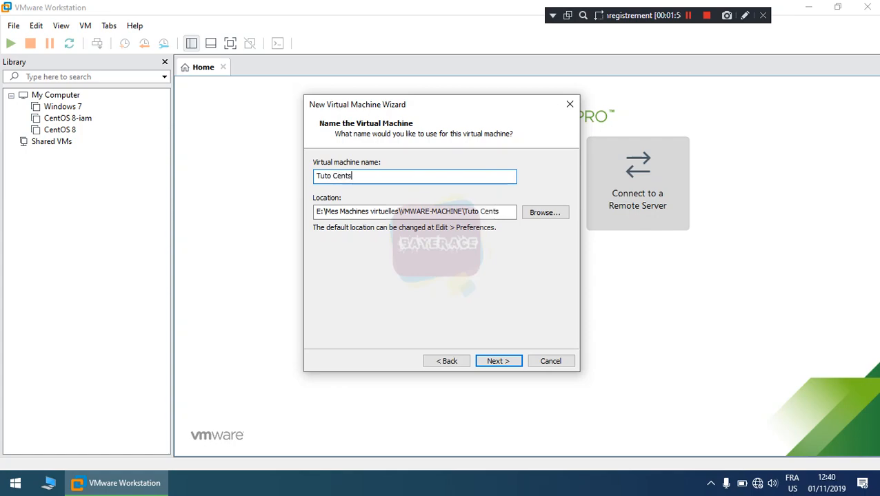
{"action": "type", "text": "o Cents"}
{"action": "key", "text": "BackSpace"}
{"action": "left_click", "coordinate": [513, 364]}
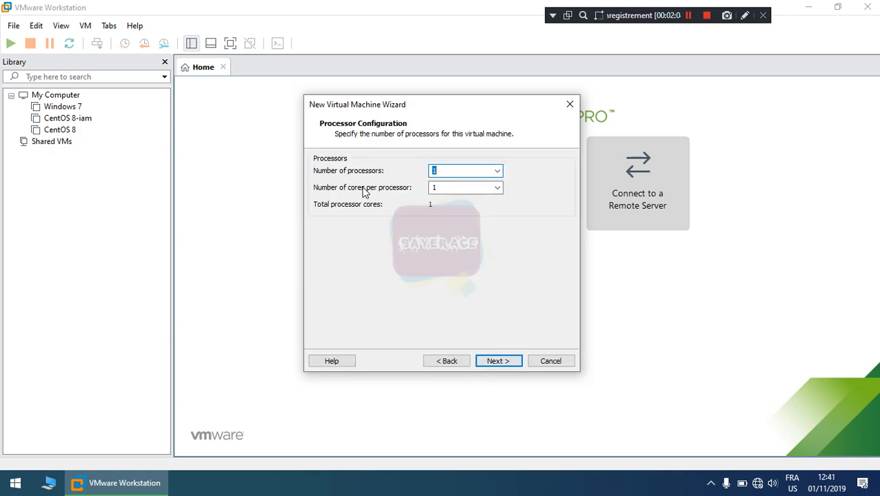
- Accept one single-core processor, 2048 MB of memory and NAT networking for the virtual machine
{"action": "left_click", "coordinate": [497, 361]}
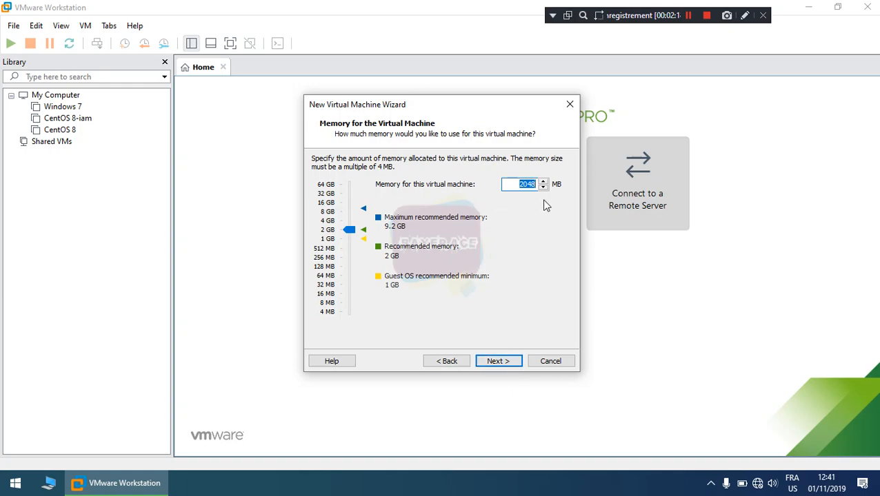
{"action": "left_click", "coordinate": [506, 362]}
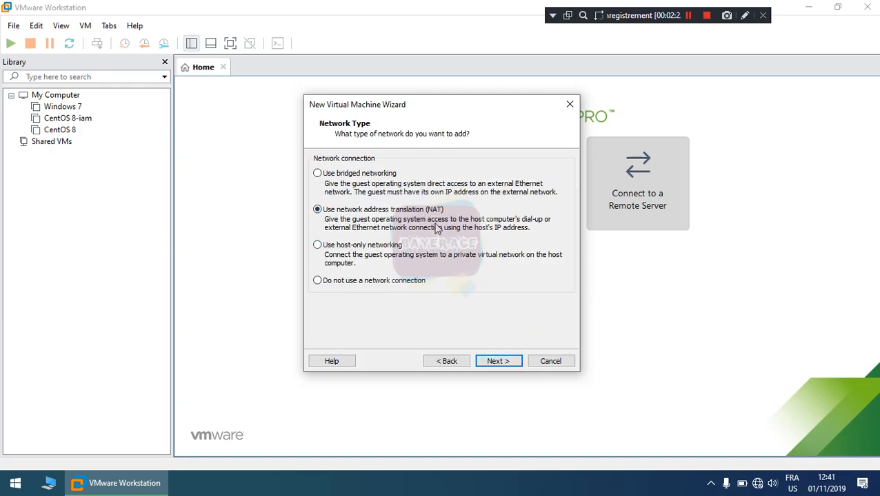
{"action": "left_click", "coordinate": [502, 362]}
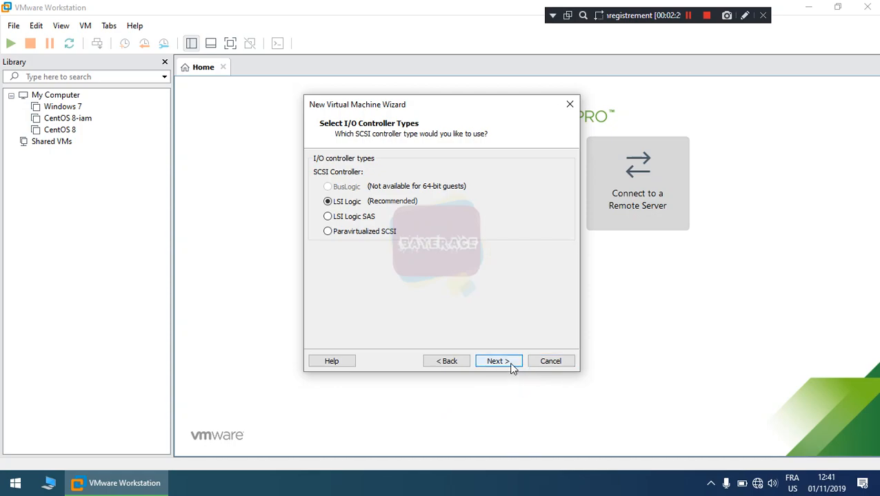
- Set up a new 20 GB virtual disk on the LSI Logic controller, stored as a single file with the default file name
{"action": "left_click", "coordinate": [510, 365]}
{"action": "left_click", "coordinate": [512, 367]}
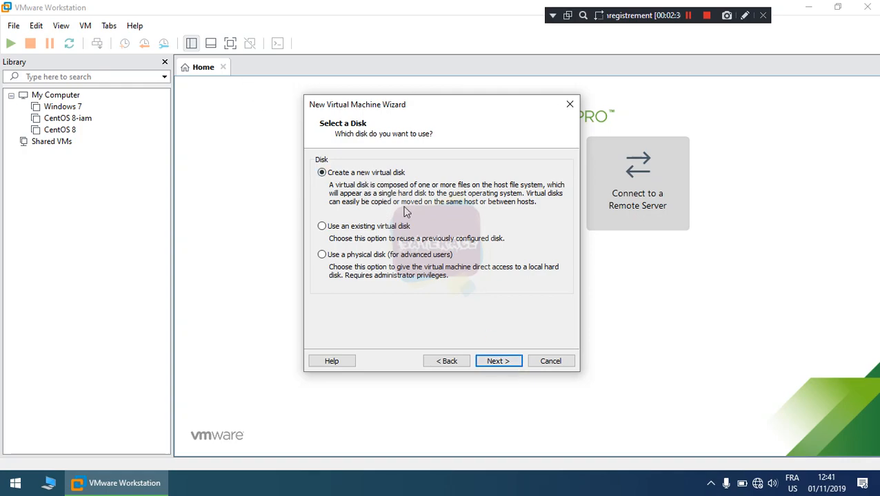
{"action": "left_click", "coordinate": [504, 363]}
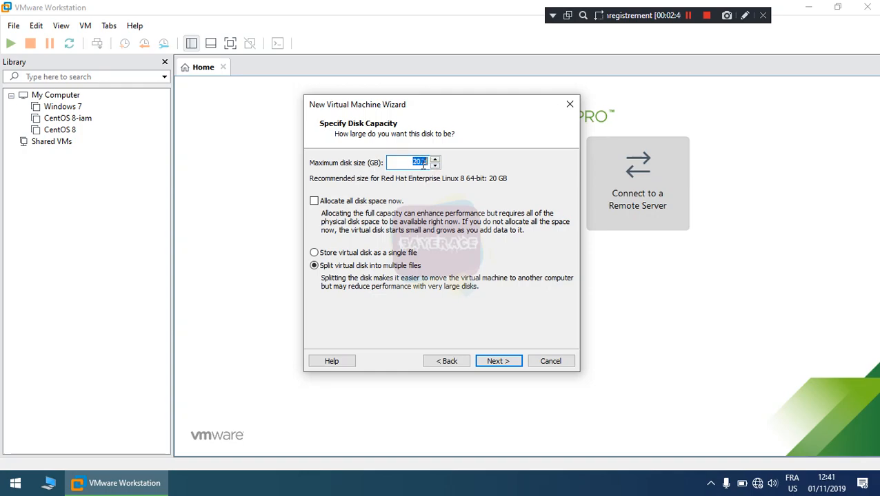
{"action": "left_click", "coordinate": [378, 255]}
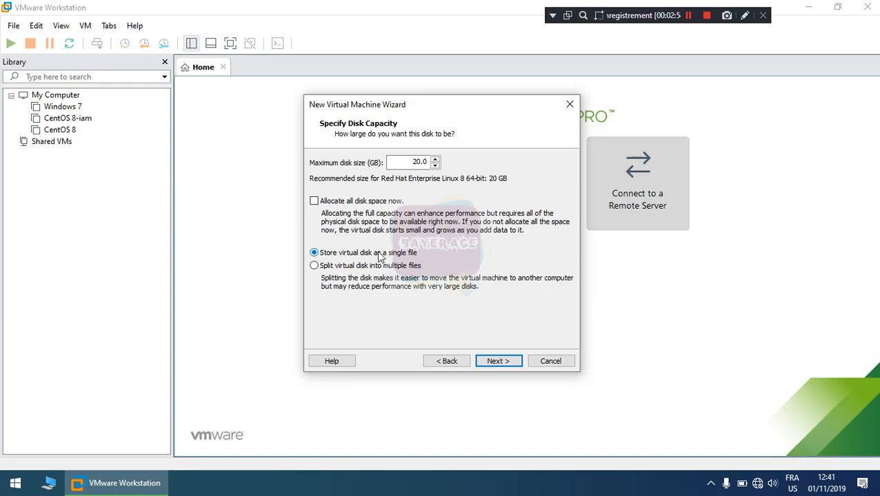
{"action": "left_click", "coordinate": [512, 361]}
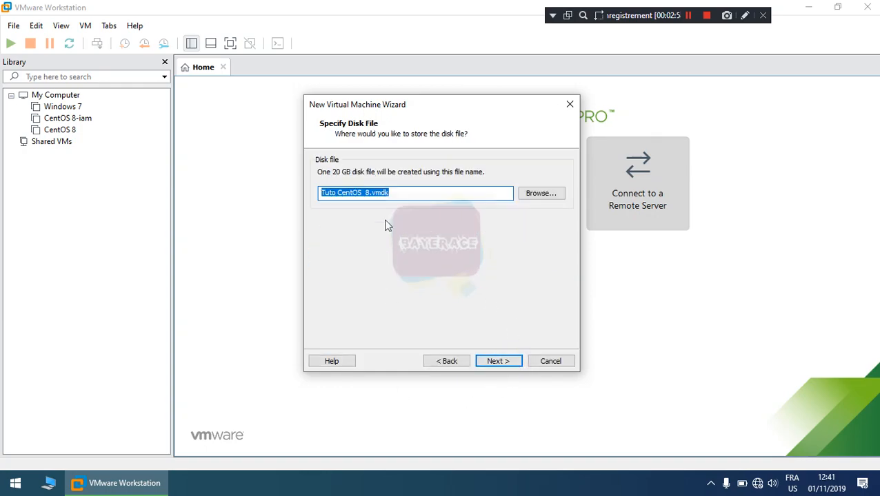
{"action": "left_click", "coordinate": [508, 363]}
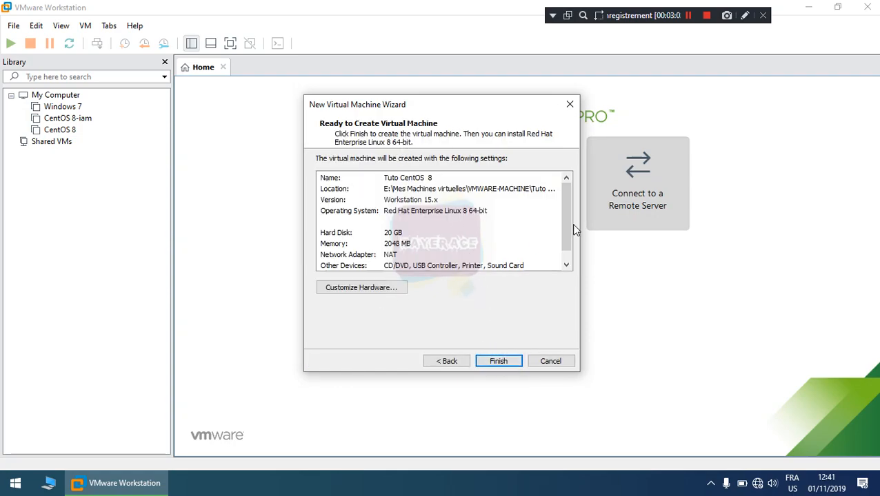
- Customize the hardware by removing the printer and sound card and turning off 3D graphics acceleration for the display
{"action": "left_click_drag", "start_coordinate": [564, 217], "coordinate": [564, 229]}
{"action": "left_click", "coordinate": [357, 292]}
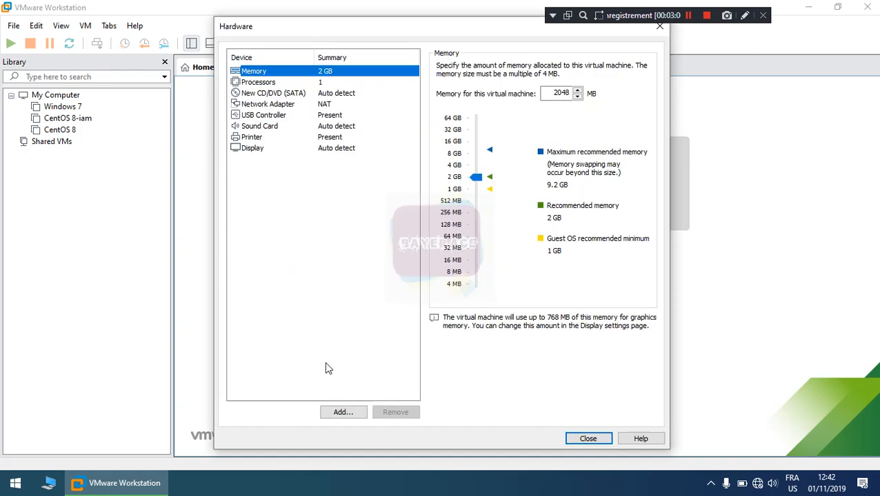
{"action": "left_click", "coordinate": [246, 141]}
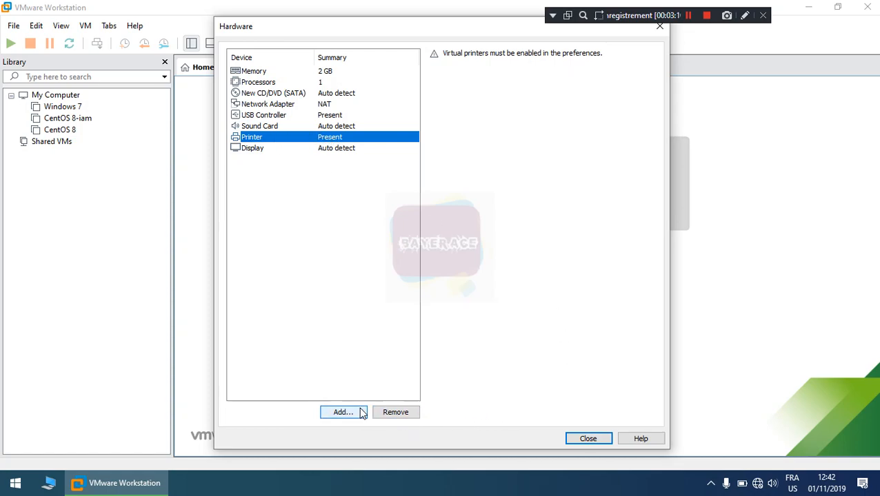
{"action": "left_click", "coordinate": [388, 413]}
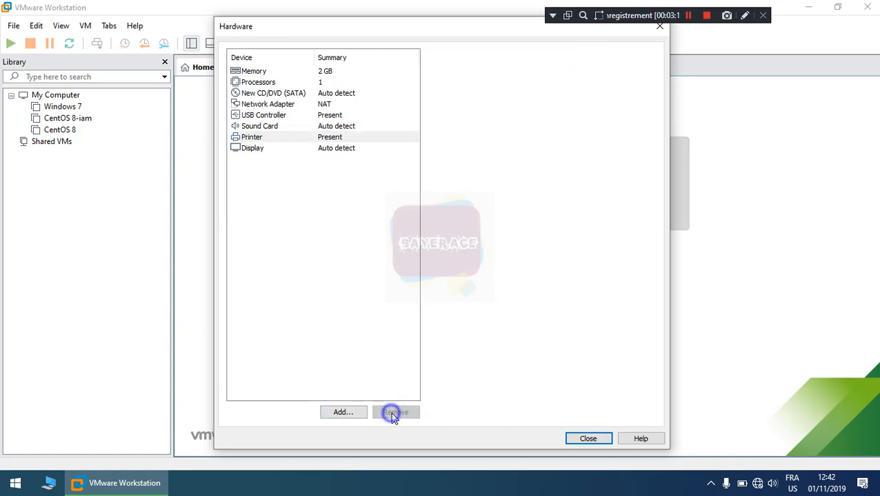
{"action": "left_click", "coordinate": [276, 129]}
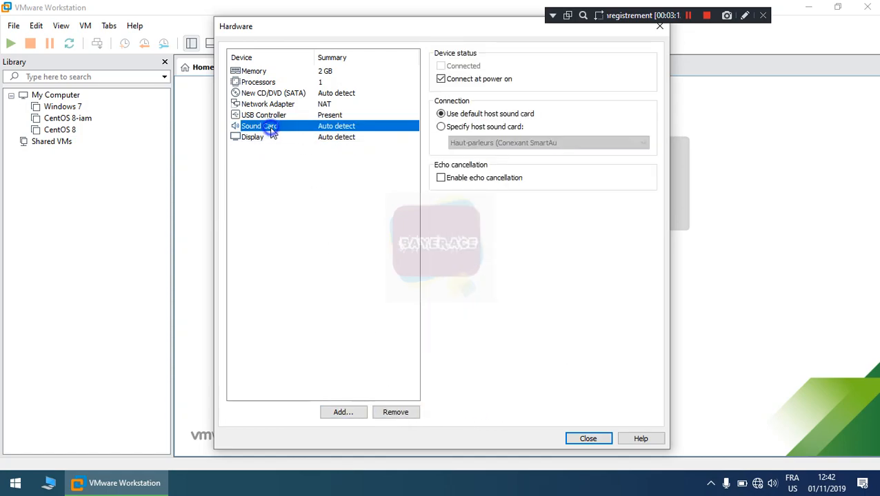
{"action": "left_click", "coordinate": [398, 413]}
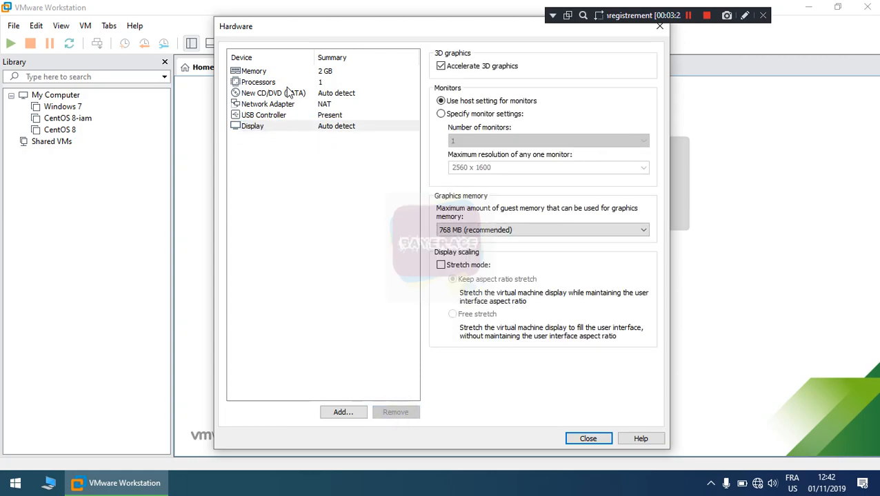
{"action": "left_click_drag", "start_coordinate": [426, 26], "coordinate": [292, 33]}
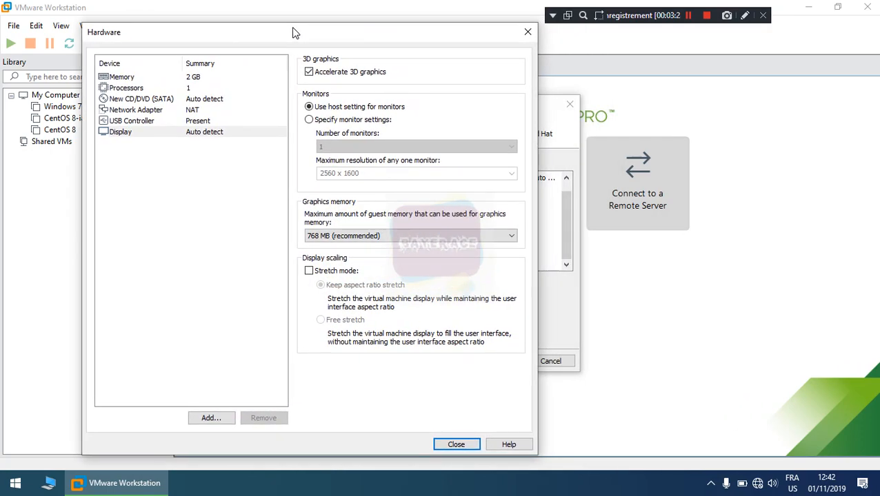
{"action": "left_click", "coordinate": [309, 73]}
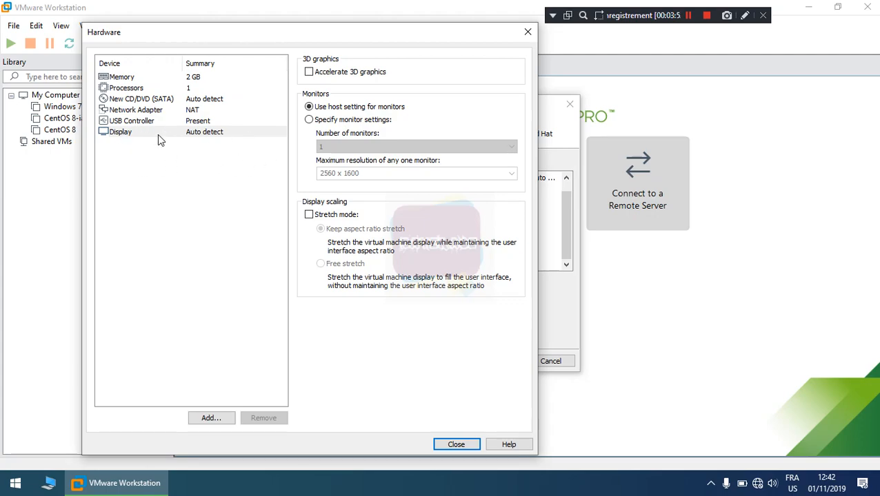
- Set the new virtual machine's CD/DVD drive to use the ISO image E:\CentOS-8-x86_64-1905-dvd1.iso and finish the hardware customization
{"action": "left_click", "coordinate": [132, 101]}
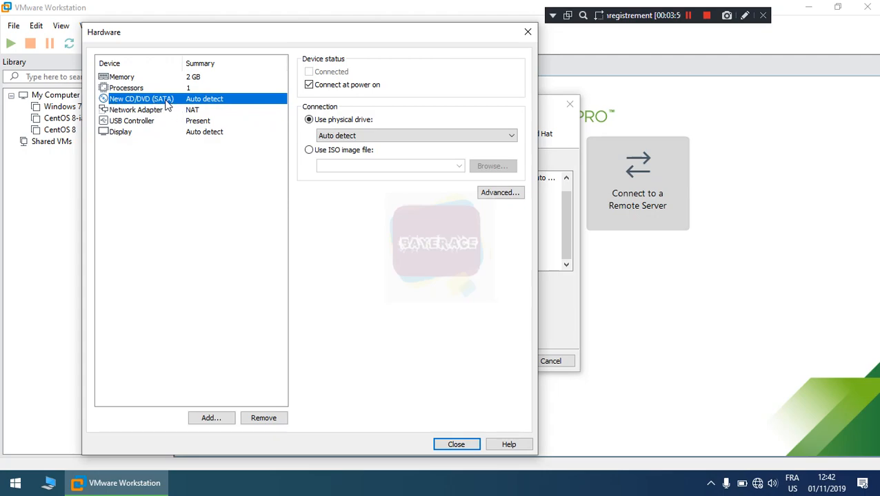
{"action": "left_click", "coordinate": [309, 150]}
{"action": "left_click", "coordinate": [484, 171]}
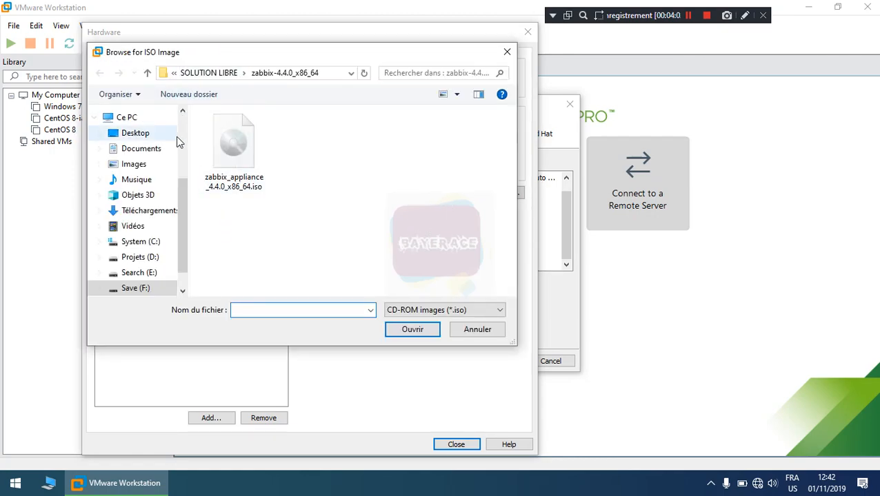
{"action": "left_click", "coordinate": [149, 258]}
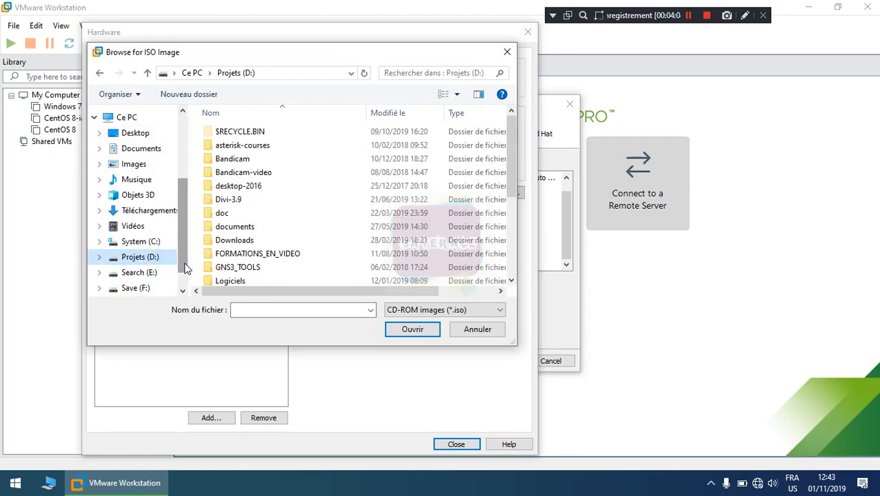
{"action": "left_click", "coordinate": [111, 273]}
{"action": "scroll", "coordinate": [284, 235], "scroll_direction": "down", "scroll_amount": 2}
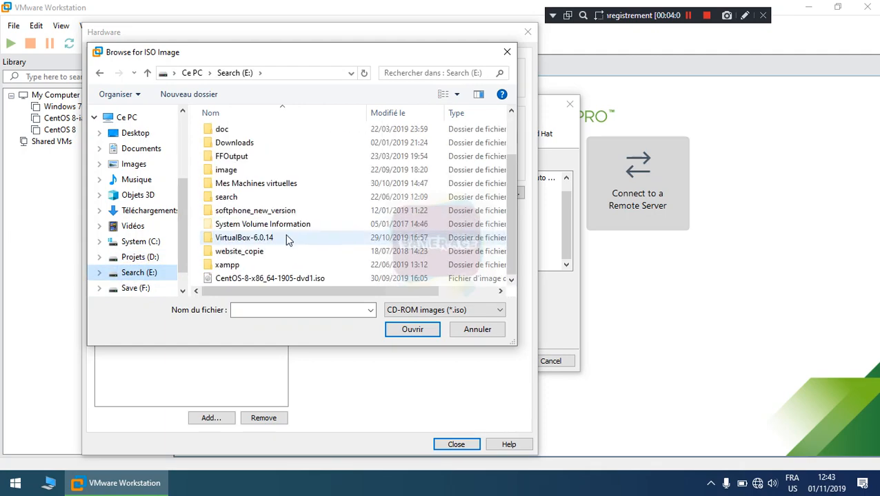
{"action": "left_click", "coordinate": [252, 280]}
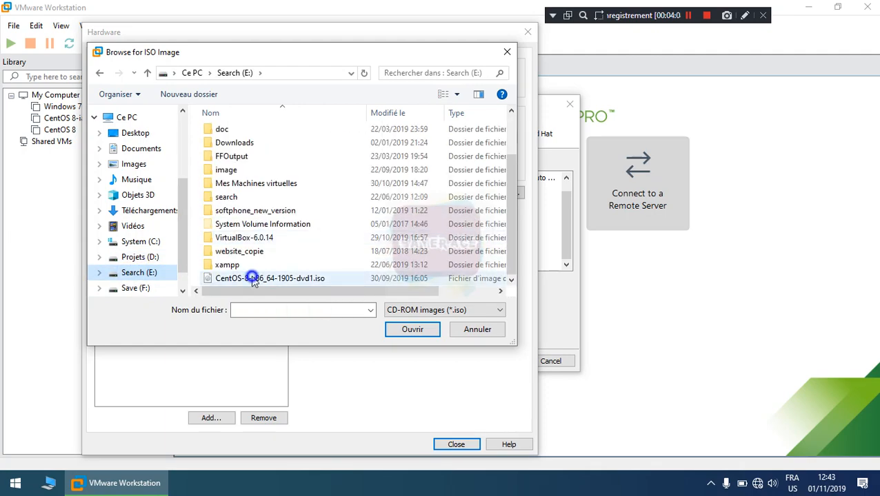
{"action": "left_click", "coordinate": [412, 330]}
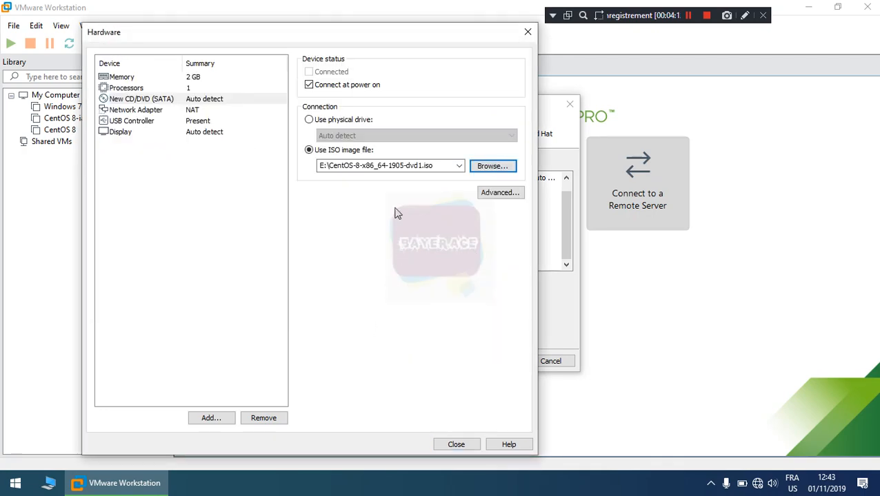
{"action": "left_click", "coordinate": [455, 445]}
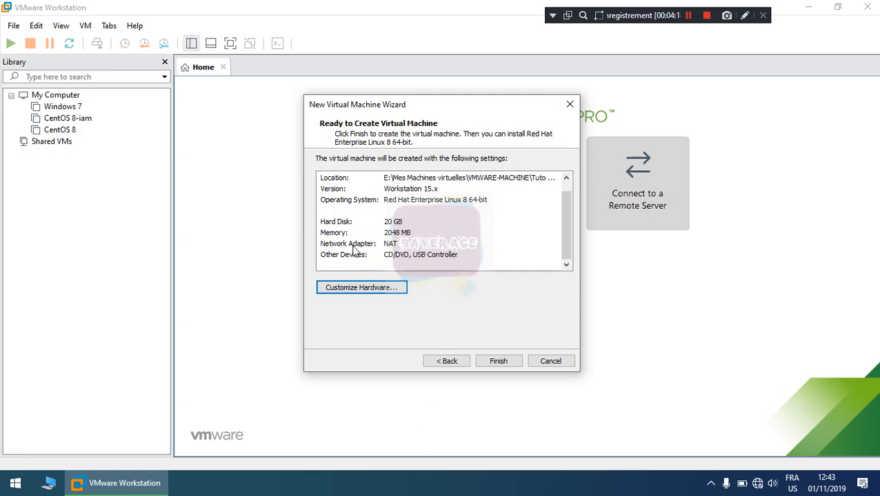
- Finish creating the Tuto CentOS 8 virtual machine and power it on, dismissing the operating system installation hint
{"action": "scroll", "coordinate": [376, 213], "scroll_direction": "up", "scroll_amount": 1}
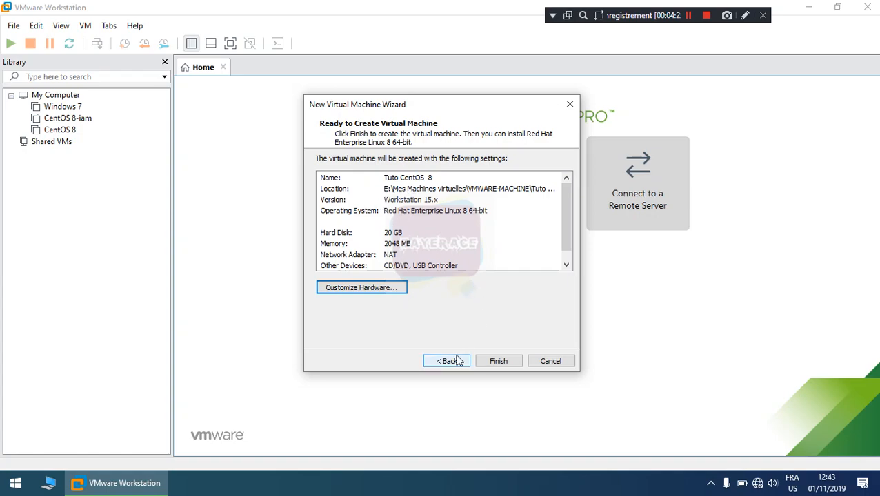
{"action": "left_click", "coordinate": [499, 363]}
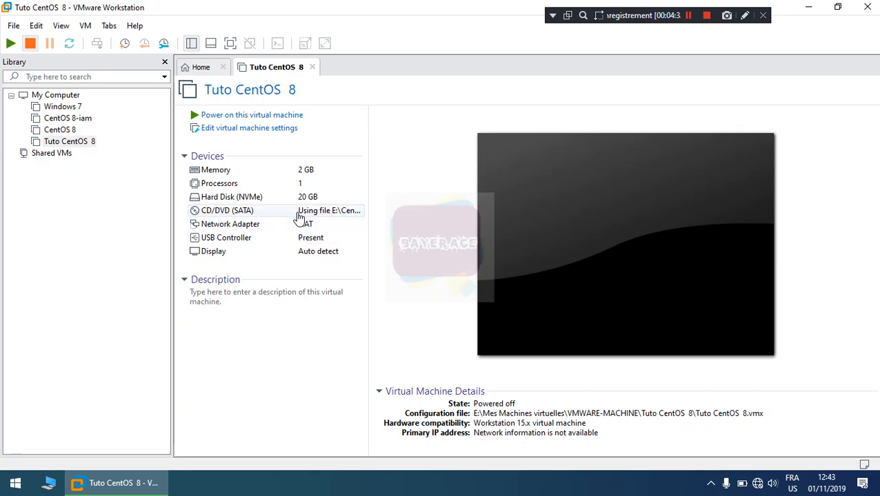
{"action": "left_click", "coordinate": [240, 117]}
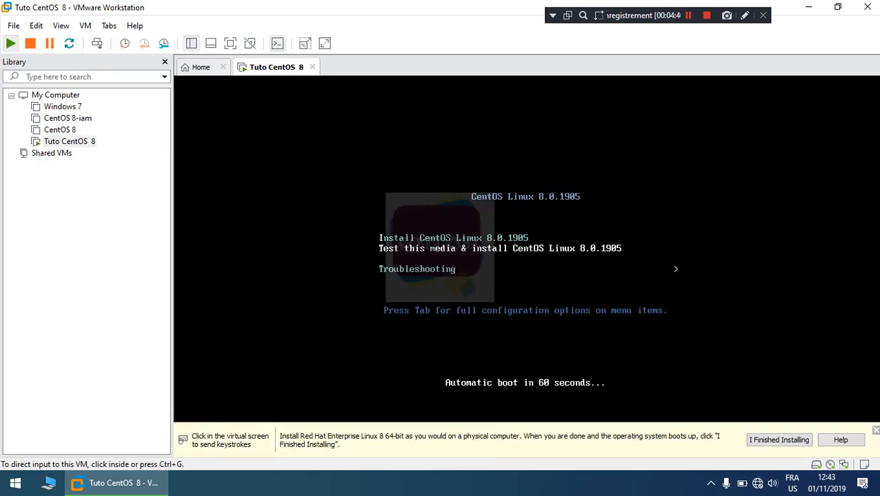
{"action": "left_click", "coordinate": [875, 431]}
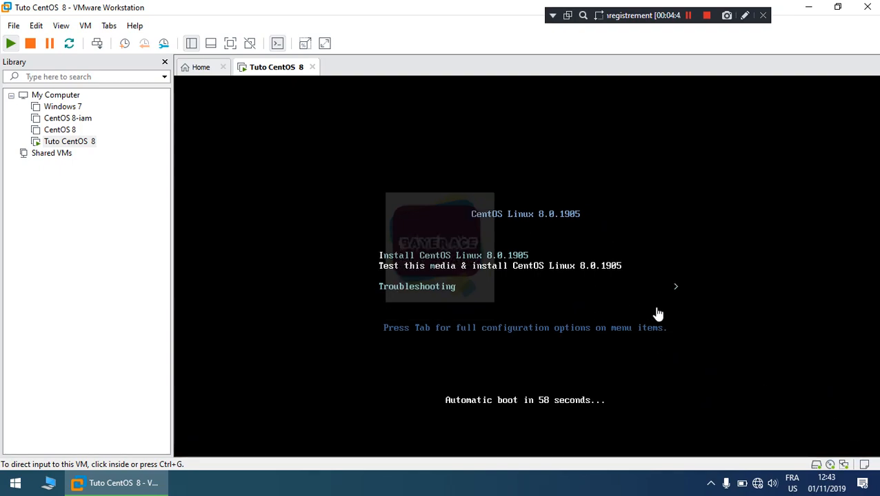
- Boot the virtual machine with the "Install CentOS Linux 8.0.1905" option, then release input from the guest
{"action": "left_click", "coordinate": [673, 249]}
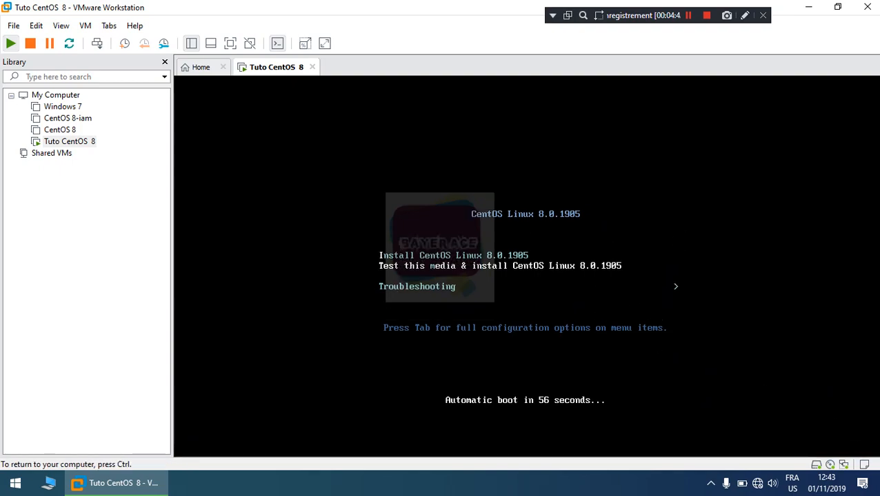
{"action": "key", "text": "Up"}
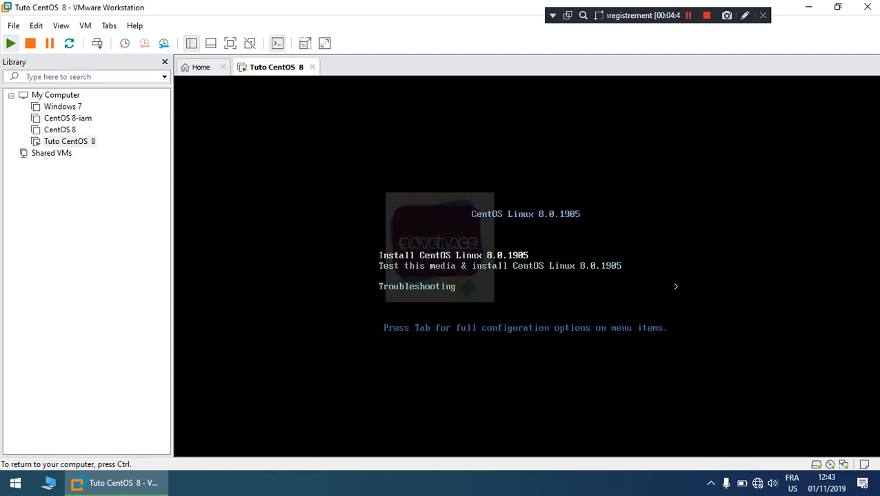
{"action": "key", "text": "Down"}
{"action": "key", "text": "Up"}
{"action": "key", "text": "Return"}
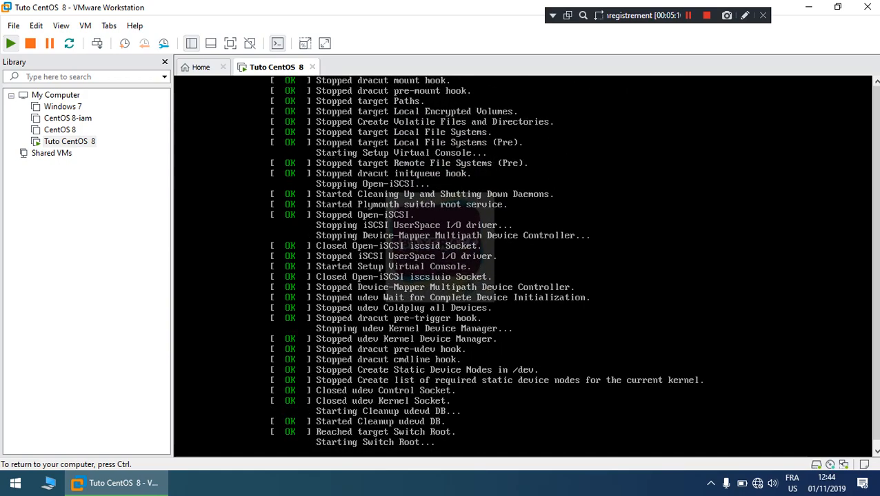
{"action": "key", "text": "ctrl"}
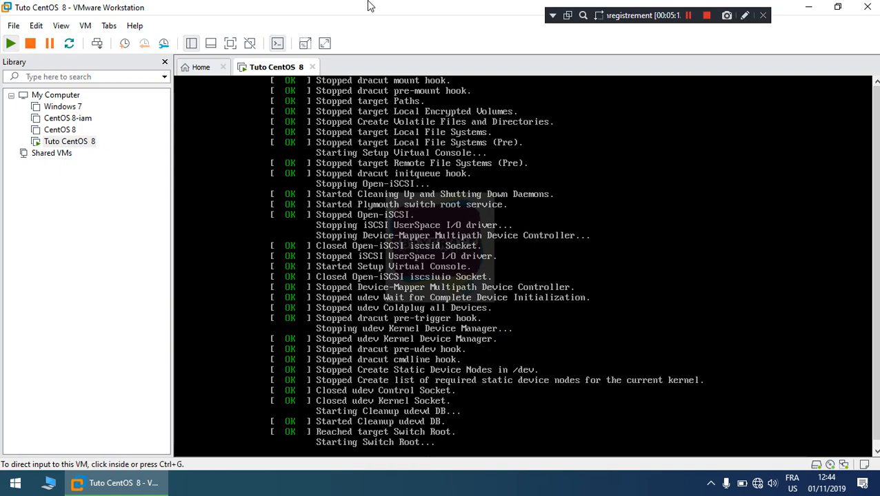
{"action": "left_click", "coordinate": [689, 21]}
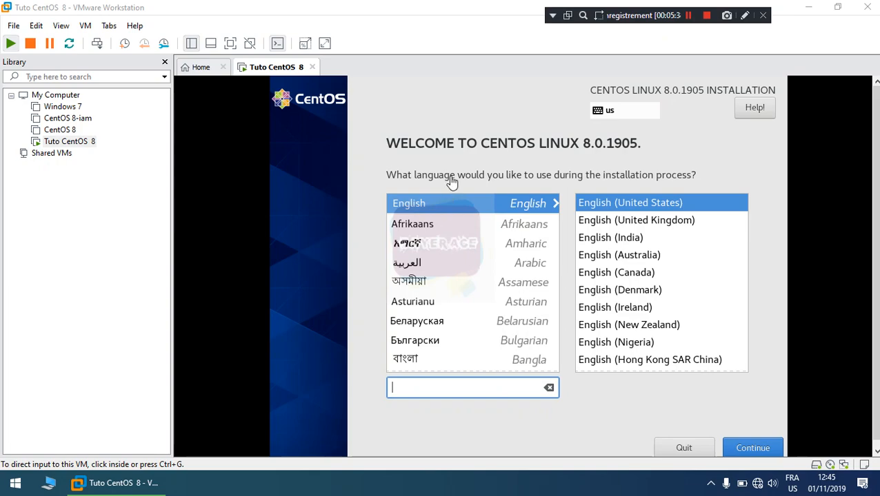
- Choose Français (France) as the installation language and continue to the installation summary
{"action": "left_click", "coordinate": [448, 215]}
{"action": "scroll", "coordinate": [449, 204], "scroll_direction": "down", "scroll_amount": 5}
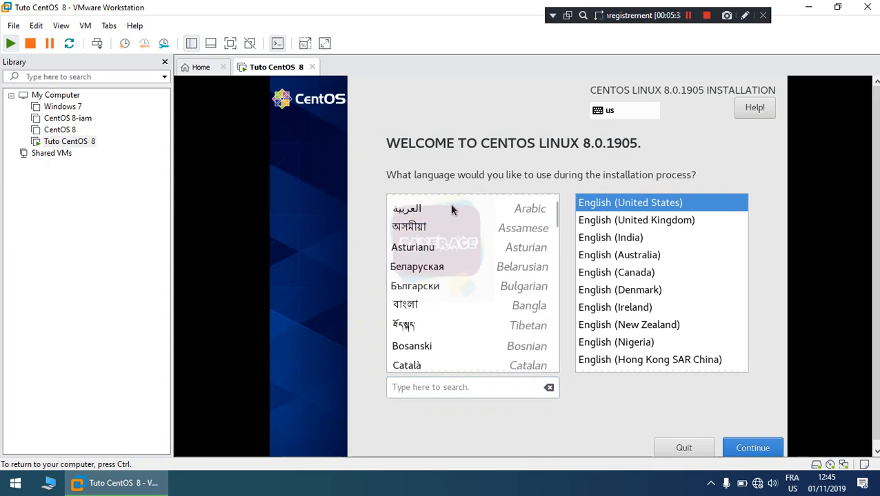
{"action": "scroll", "coordinate": [451, 210], "scroll_direction": "up", "scroll_amount": 2}
{"action": "scroll", "coordinate": [439, 368], "scroll_direction": "down", "scroll_amount": 1}
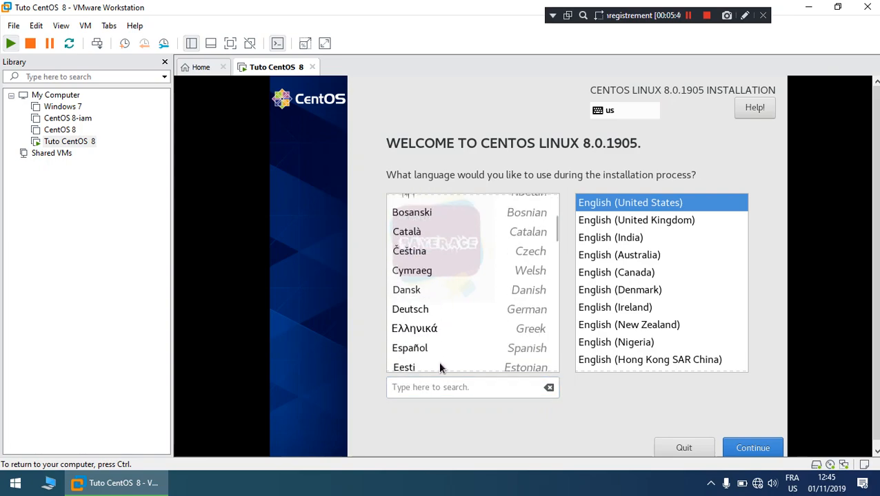
{"action": "scroll", "coordinate": [447, 292], "scroll_direction": "down", "scroll_amount": 3}
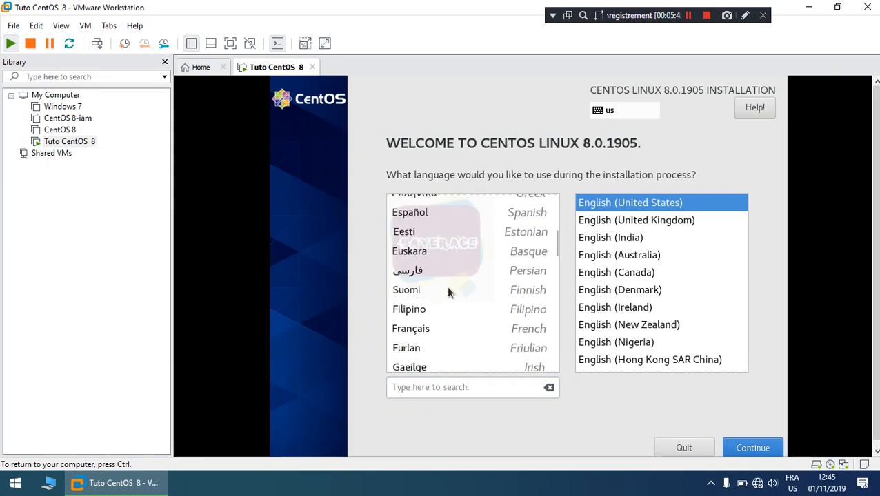
{"action": "left_click", "coordinate": [416, 332]}
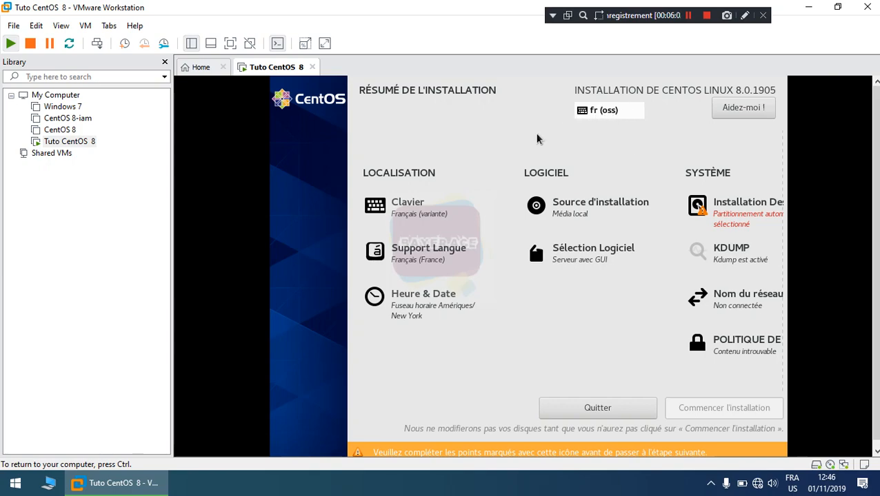
- Replace the Français (variante) keyboard layout with Anglais (US) and return to the installation summary
{"action": "left_click", "coordinate": [418, 206]}
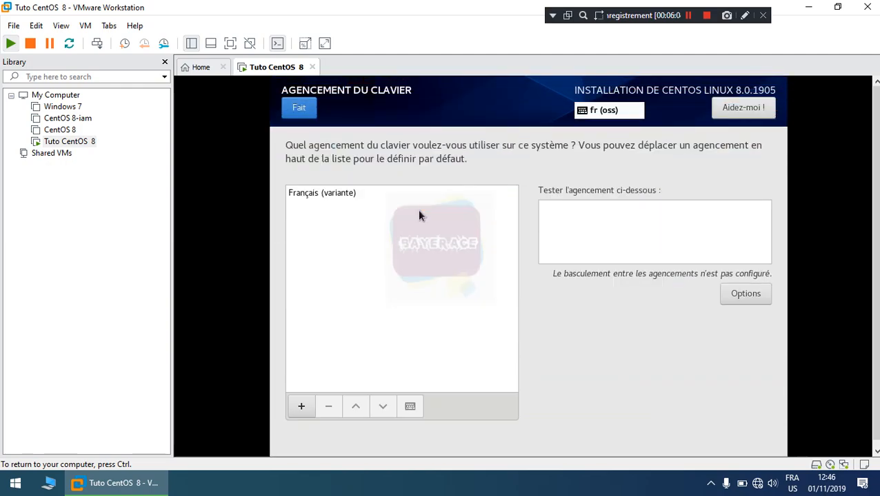
{"action": "left_click", "coordinate": [312, 192]}
{"action": "left_click", "coordinate": [325, 406]}
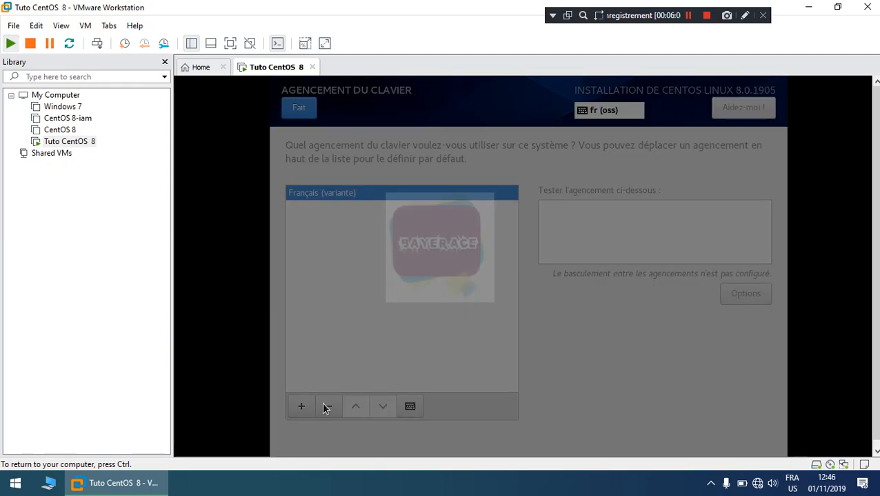
{"action": "scroll", "coordinate": [410, 275], "scroll_direction": "down", "scroll_amount": 2}
{"action": "scroll", "coordinate": [410, 274], "scroll_direction": "down", "scroll_amount": 12}
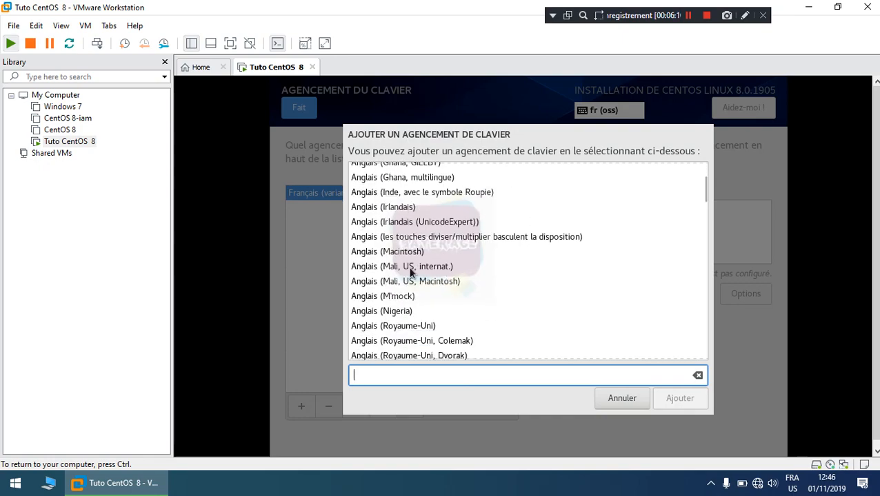
{"action": "scroll", "coordinate": [410, 272], "scroll_direction": "down", "scroll_amount": 4}
{"action": "left_click", "coordinate": [395, 313]}
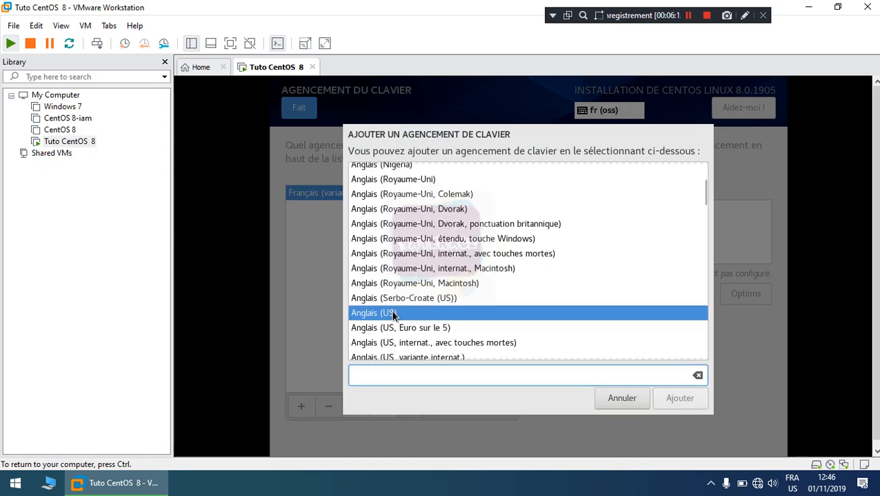
{"action": "left_click", "coordinate": [680, 400]}
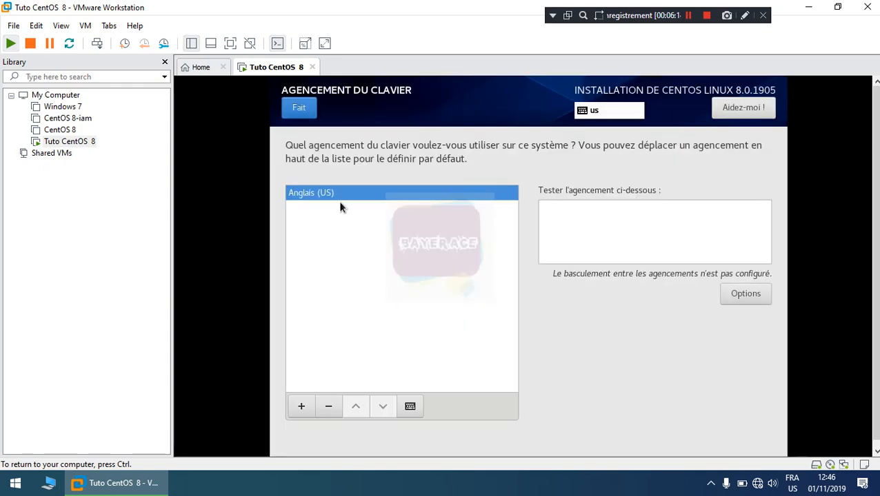
{"action": "left_click", "coordinate": [302, 110]}
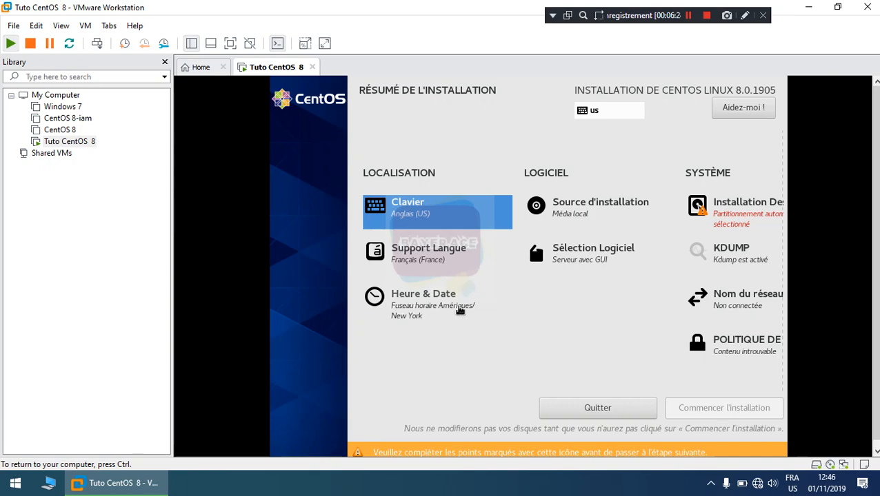
- Set the time zone to region Afrique, city Dakar, and return to the installation summary
{"action": "left_click", "coordinate": [426, 301]}
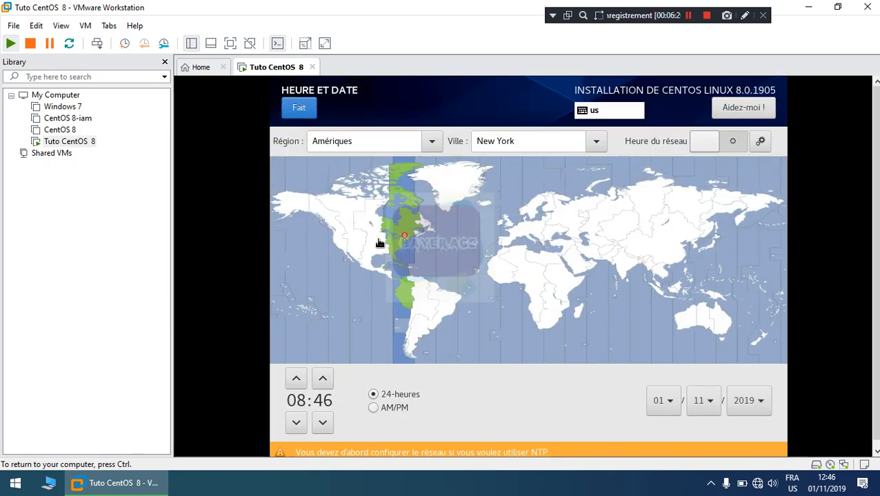
{"action": "left_click", "coordinate": [487, 276]}
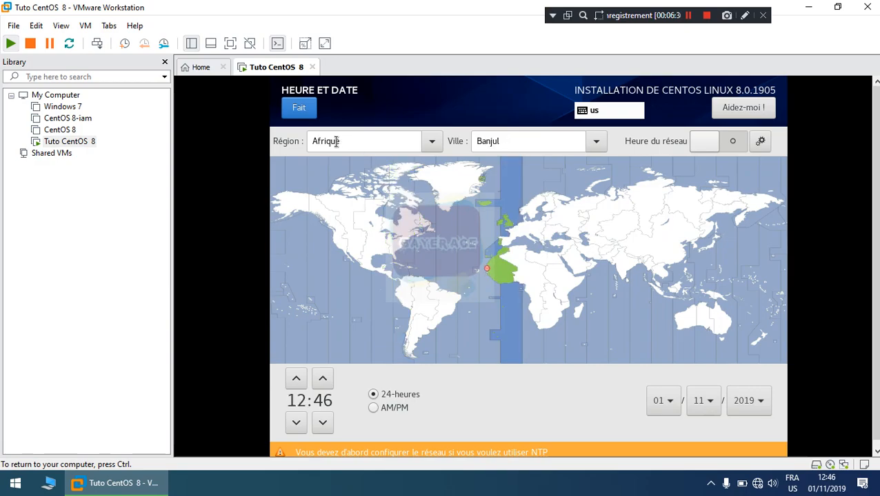
{"action": "left_click", "coordinate": [487, 269]}
{"action": "left_click", "coordinate": [486, 270]}
{"action": "left_click", "coordinate": [486, 271]}
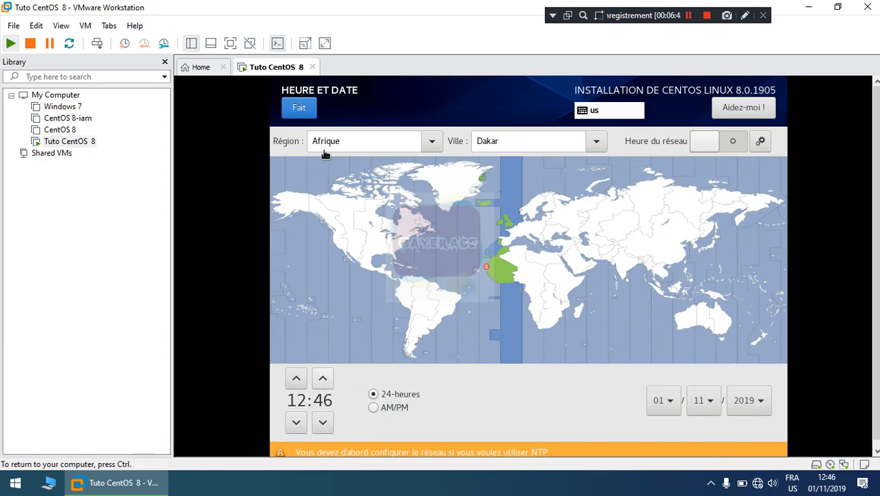
{"action": "left_click", "coordinate": [298, 110]}
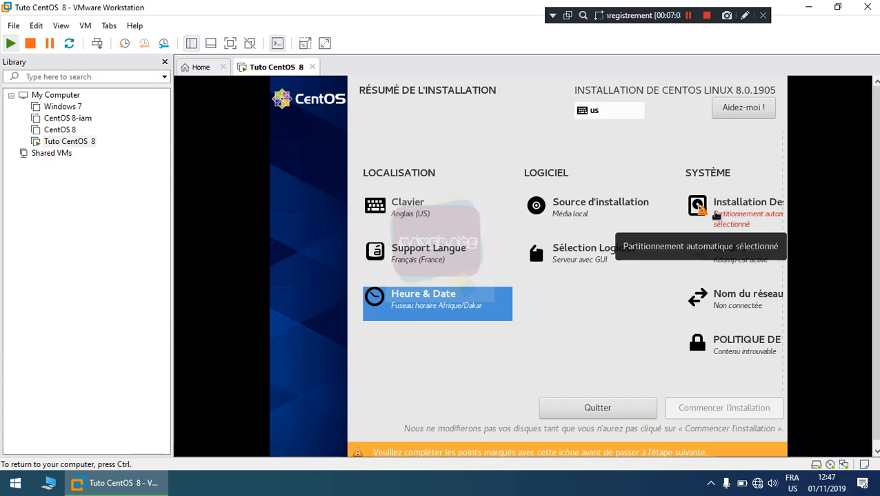
- Confirm the VMware Virtual NVMe Disk as the installation destination with automatic storage configuration
{"action": "left_click", "coordinate": [744, 211]}
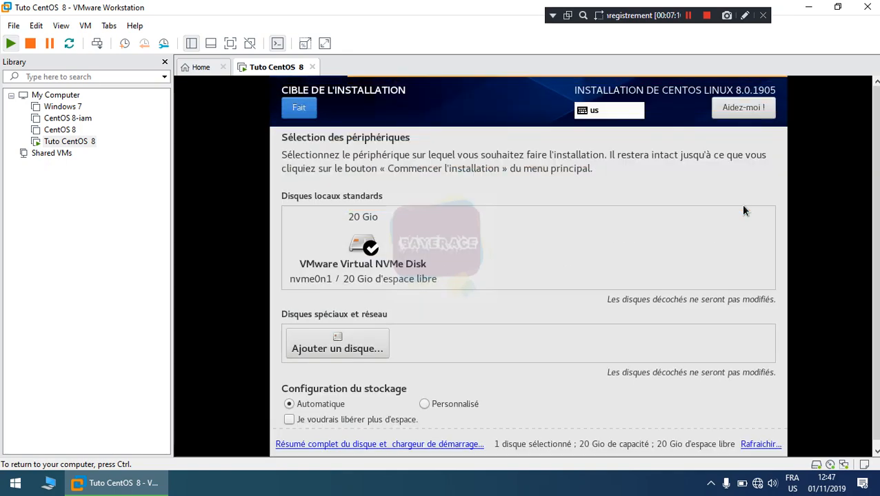
{"action": "left_click", "coordinate": [364, 245]}
{"action": "left_click", "coordinate": [370, 248]}
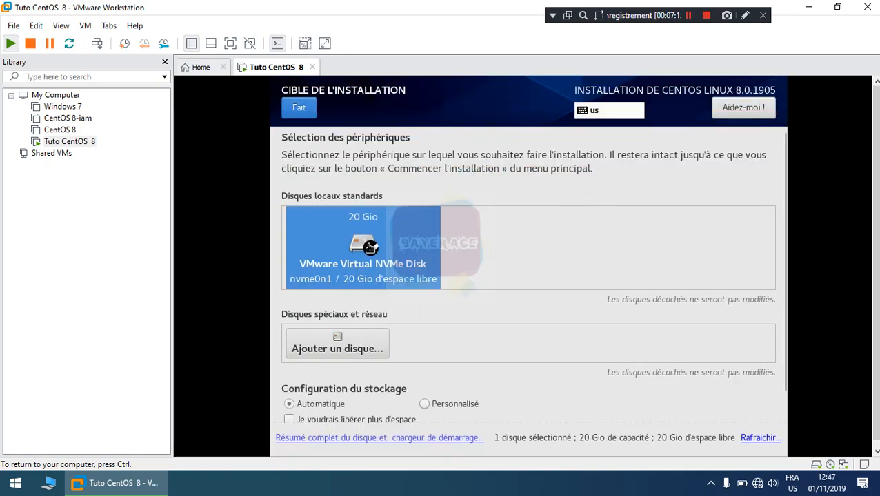
{"action": "left_click", "coordinate": [298, 108]}
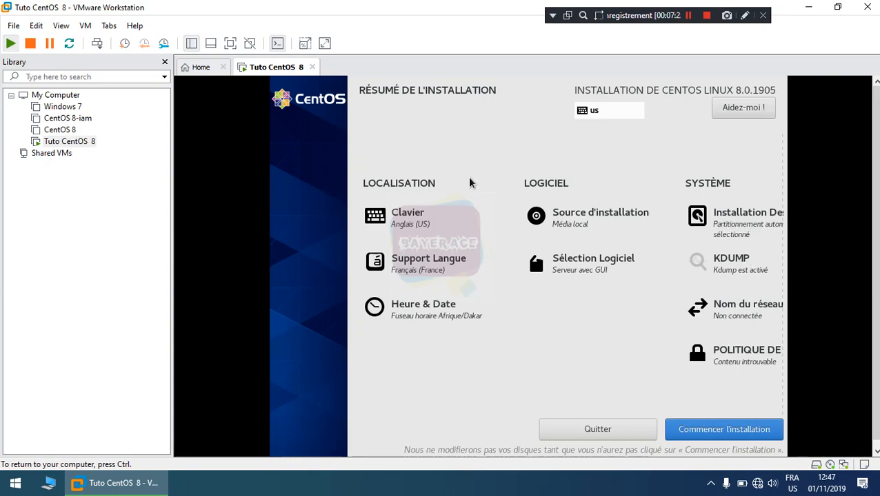
- Show the virtual machine in full screen, disable Kdump and return to the installation summary
{"action": "left_click", "coordinate": [231, 43]}
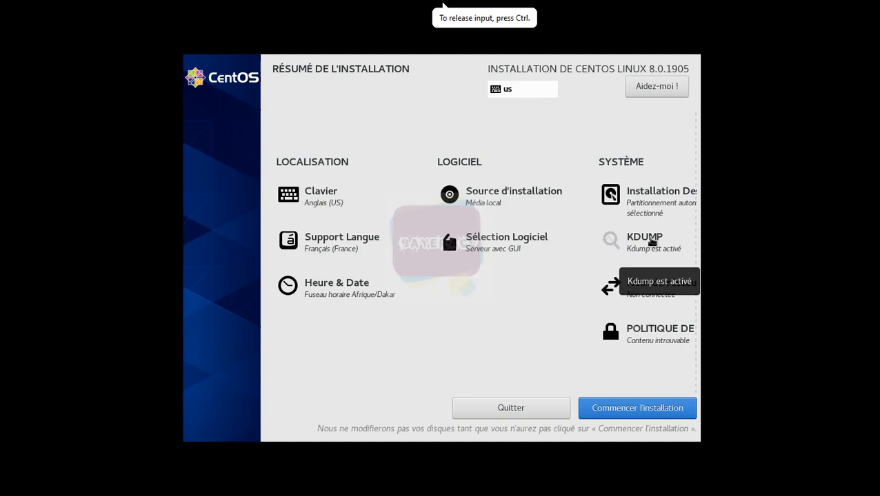
{"action": "left_click", "coordinate": [655, 238]}
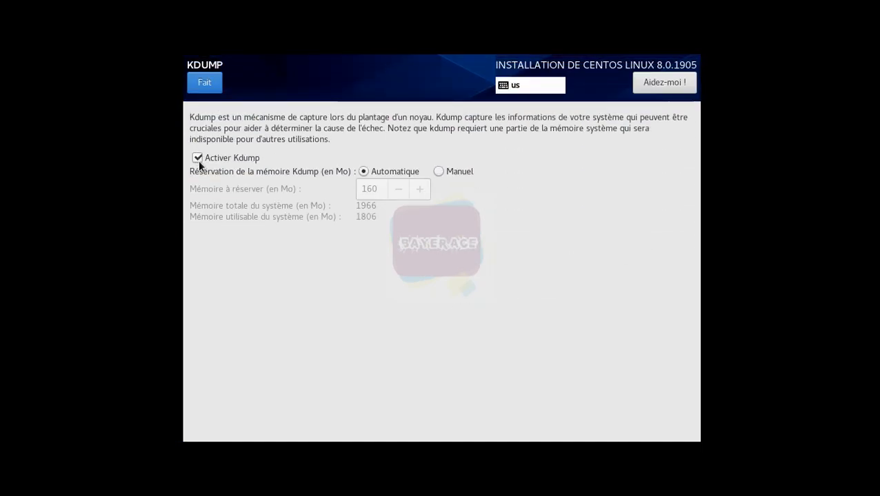
{"action": "left_click", "coordinate": [197, 157]}
{"action": "left_click", "coordinate": [215, 87]}
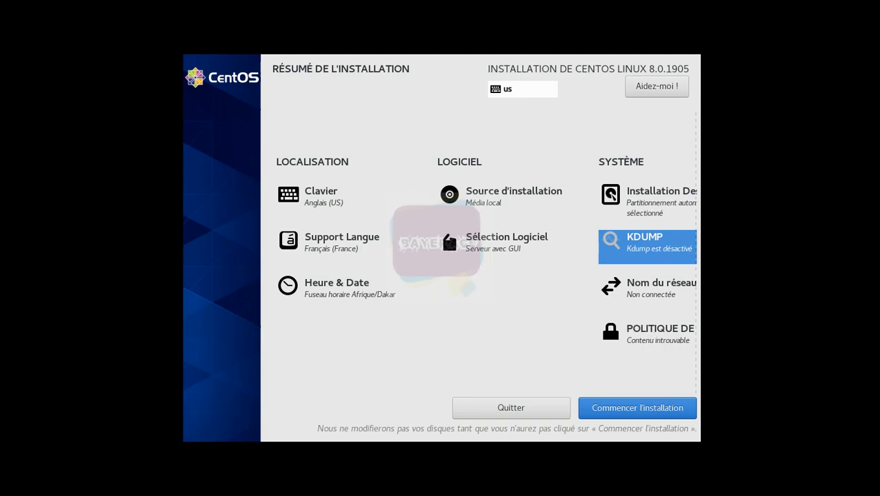
- Turn on the Ethernet (ens160) network connection and start the CentOS installation
{"action": "left_click", "coordinate": [643, 295]}
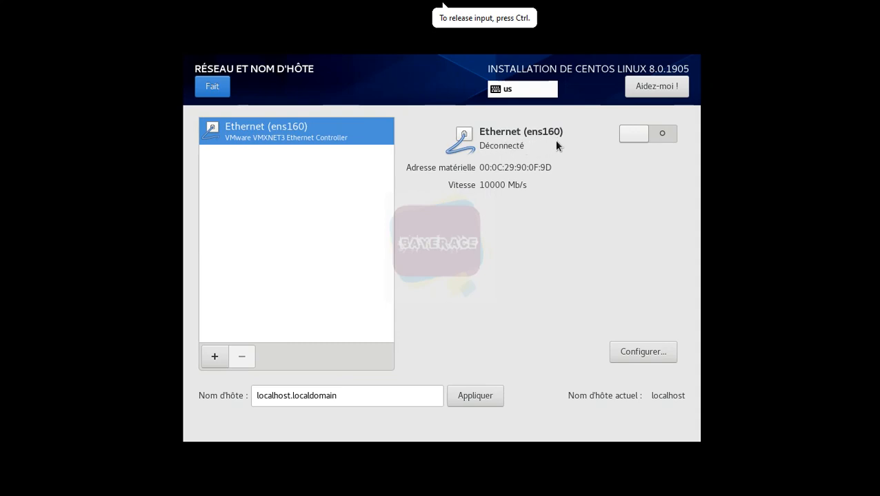
{"action": "left_click", "coordinate": [658, 138]}
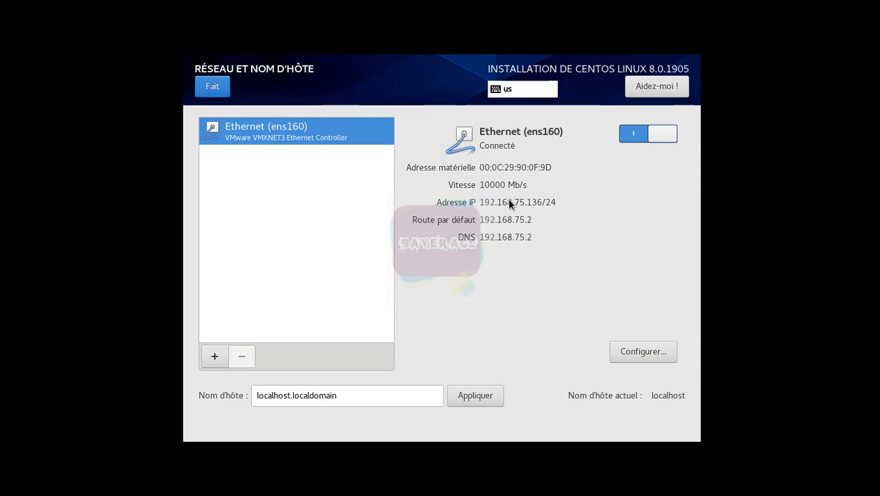
{"action": "left_click", "coordinate": [211, 87]}
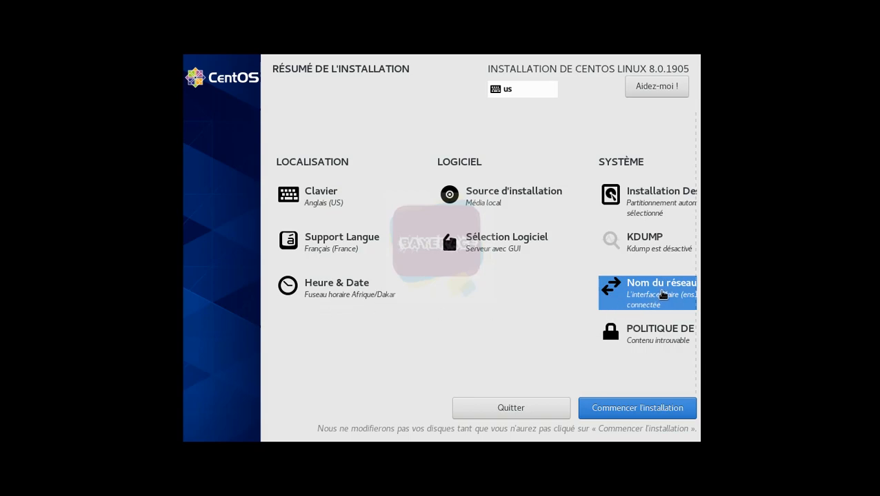
{"action": "left_click", "coordinate": [653, 409]}
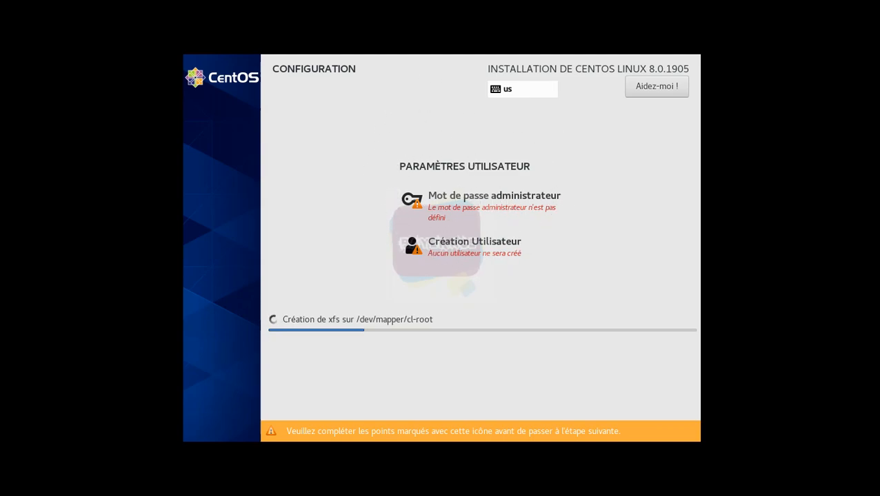
- Set and confirm the administrator (root) password, accepting the weak password
{"action": "left_click", "coordinate": [475, 200]}
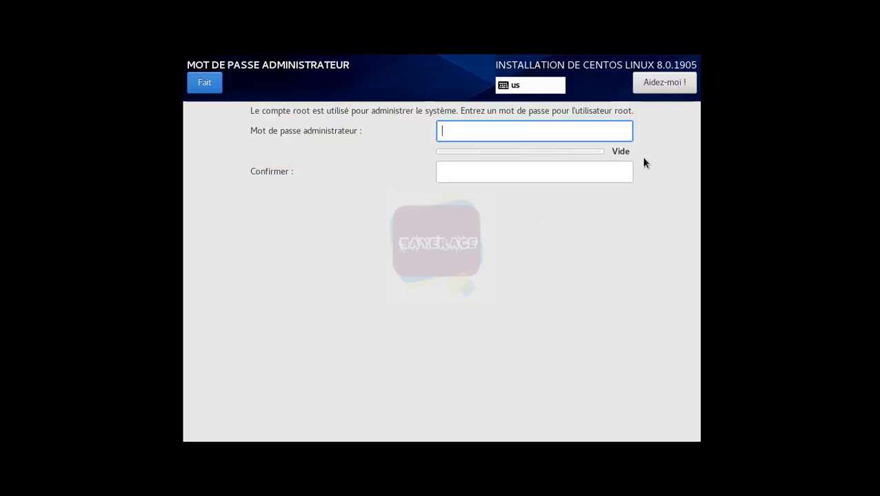
{"action": "type", "text": "••••"}
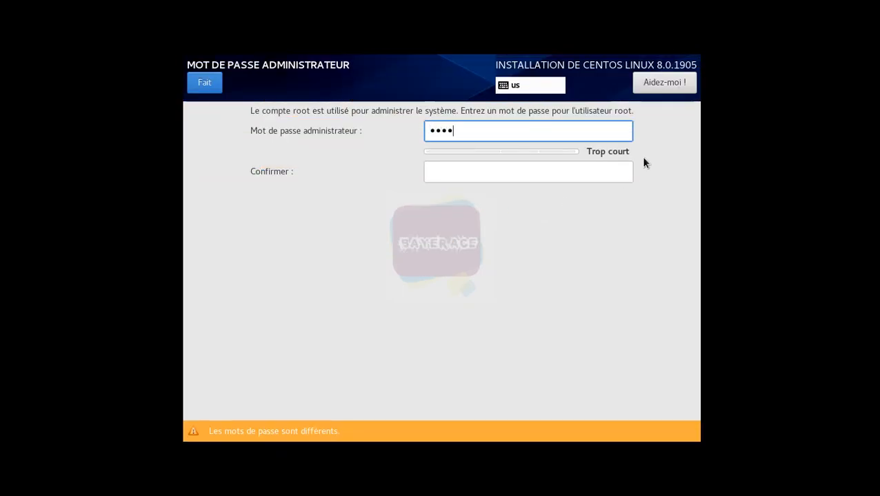
{"action": "type", "text": "••"}
{"action": "key", "text": "Tab"}
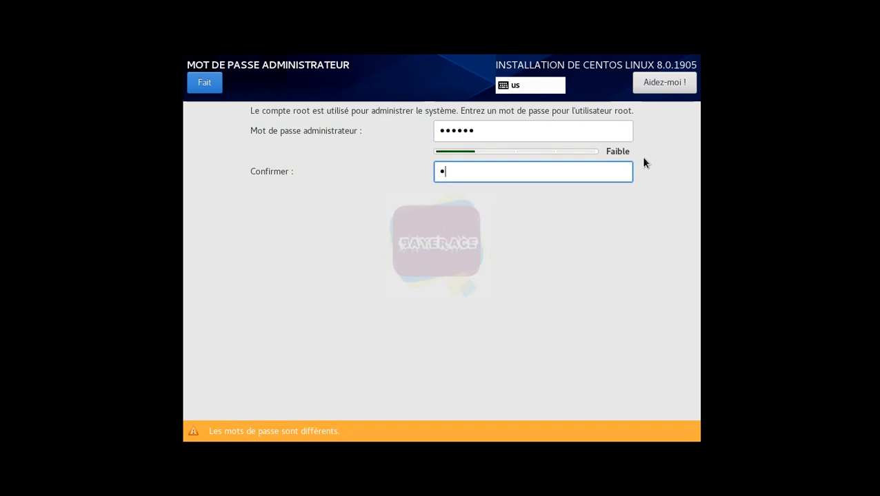
{"action": "type", "text": "••••••"}
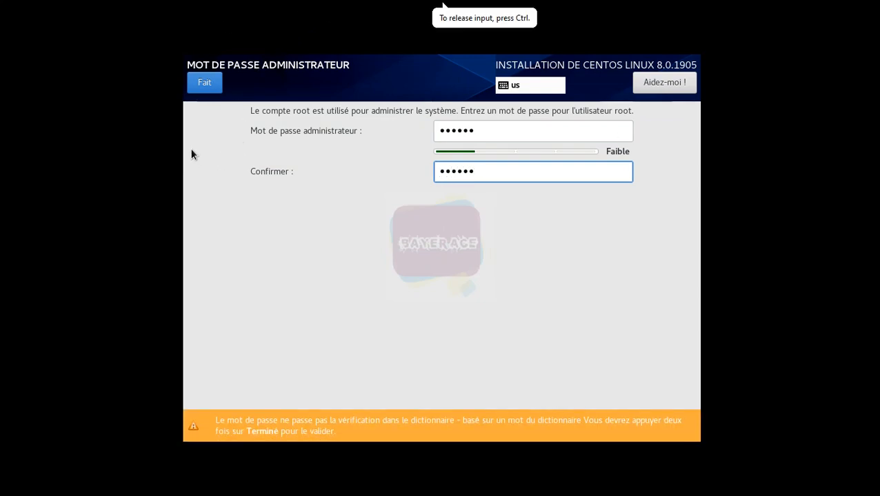
{"action": "left_click", "coordinate": [205, 84]}
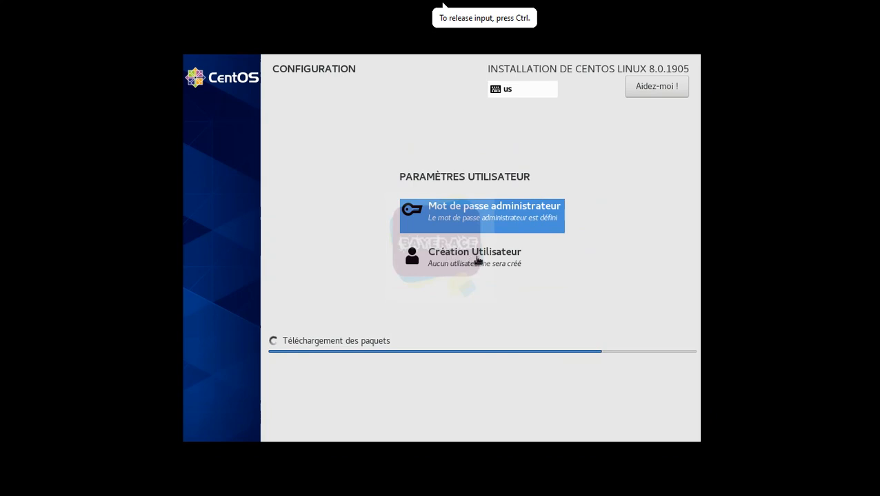
- Create a standard user account by entering the full name, the account password and its confirmation, accepting the weak password
{"action": "left_click", "coordinate": [495, 265]}
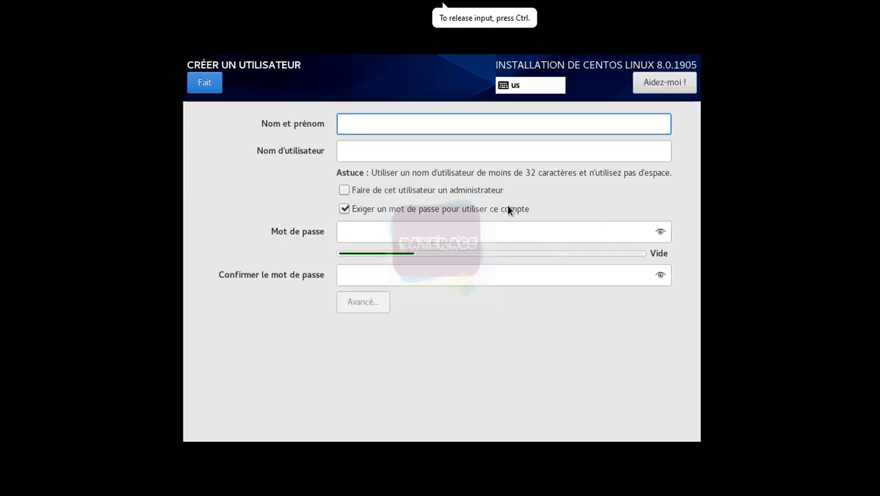
{"action": "type", "text": "bayerace"}
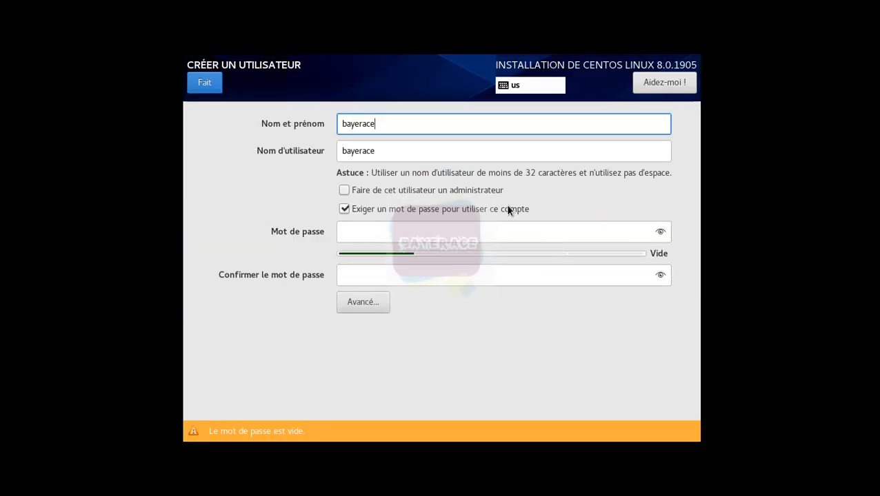
{"action": "left_click", "coordinate": [491, 233]}
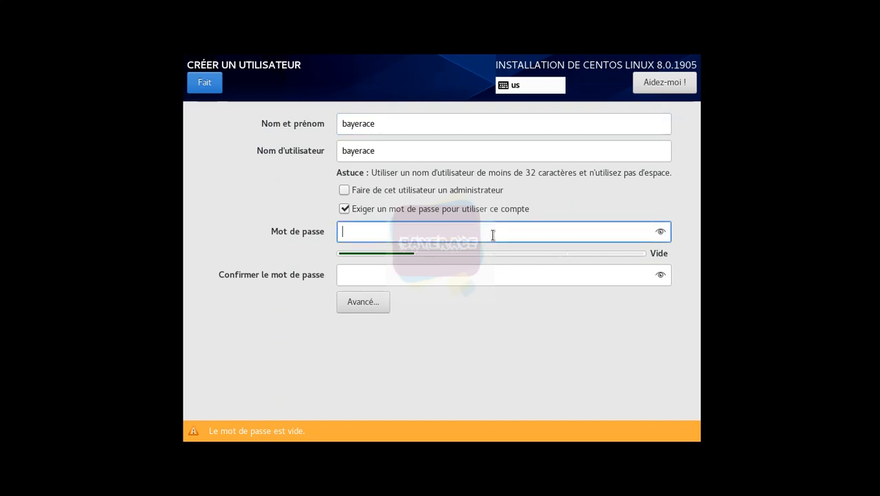
{"action": "type", "text": "••••••"}
{"action": "key", "text": "Tab"}
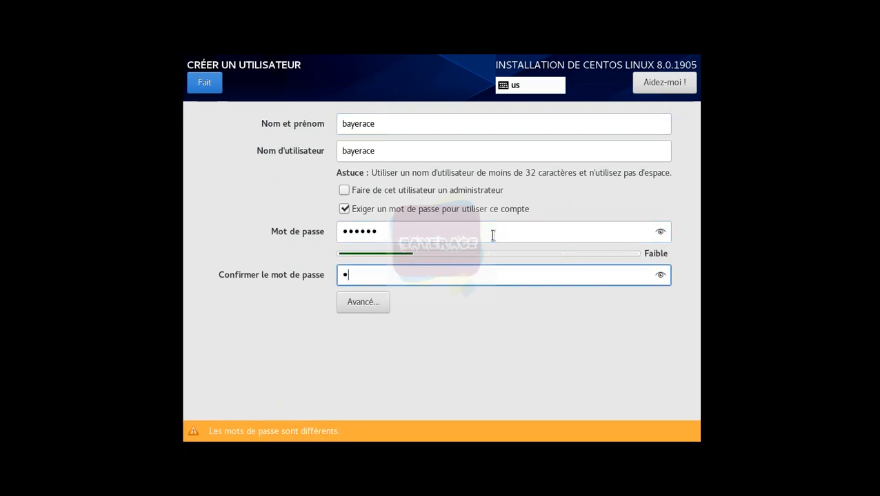
{"action": "type", "text": "••••••"}
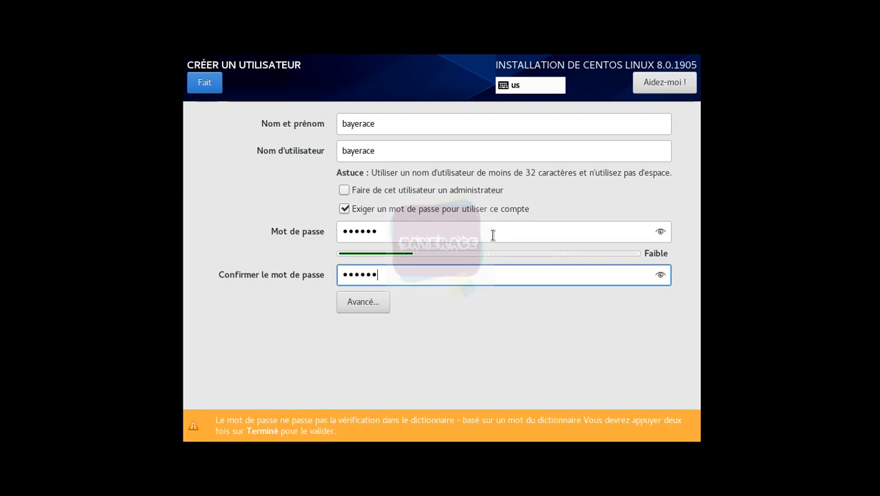
{"action": "left_click", "coordinate": [205, 83]}
{"action": "left_click", "coordinate": [205, 84]}
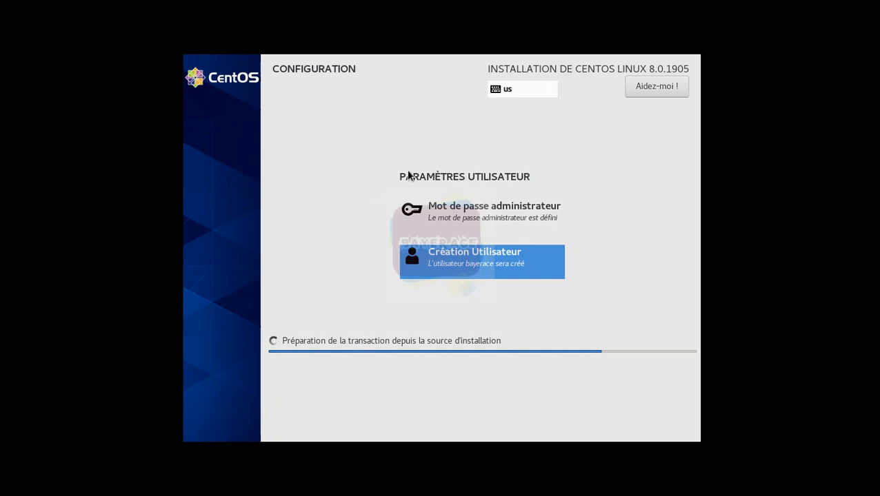
{"action": "mouse_move", "coordinate": [289, 4]}
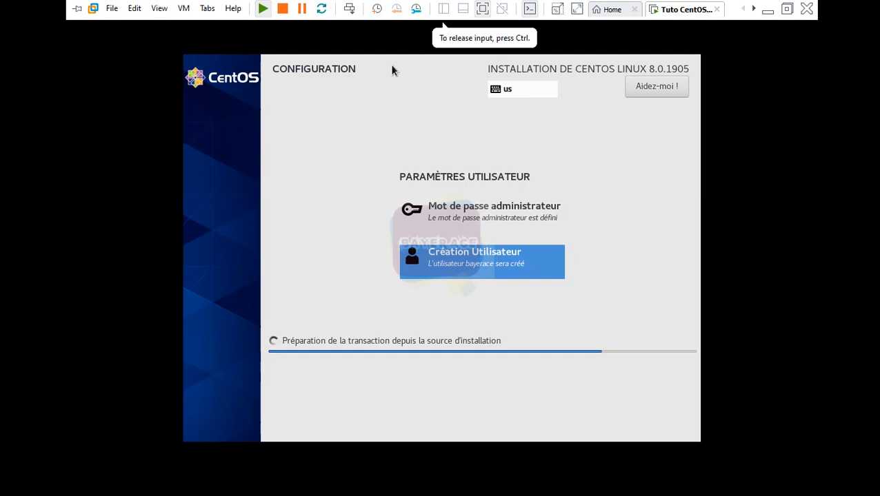
{"action": "left_click", "coordinate": [481, 9]}
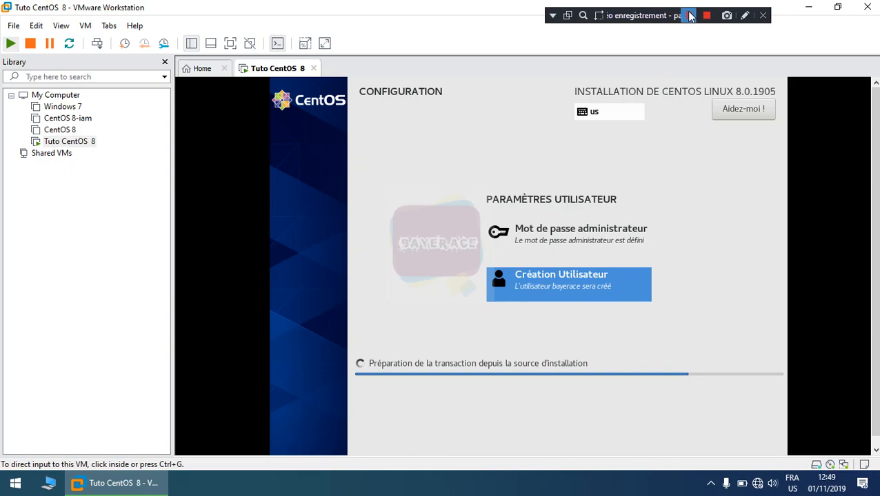
{"action": "left_click", "coordinate": [690, 15]}
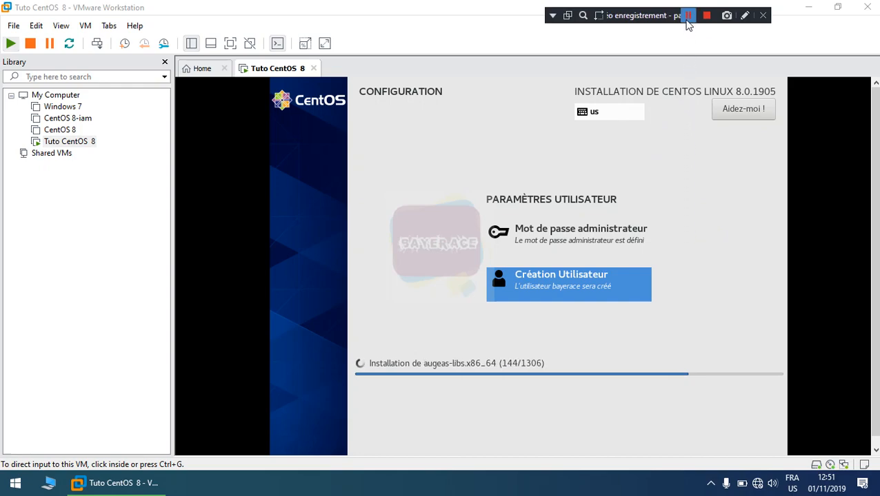
{"action": "left_click", "coordinate": [689, 15]}
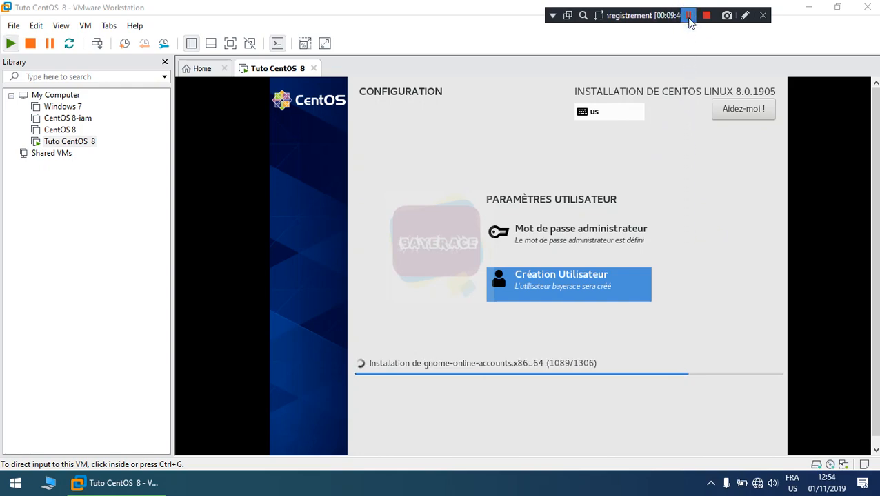
{"action": "left_click", "coordinate": [688, 15]}
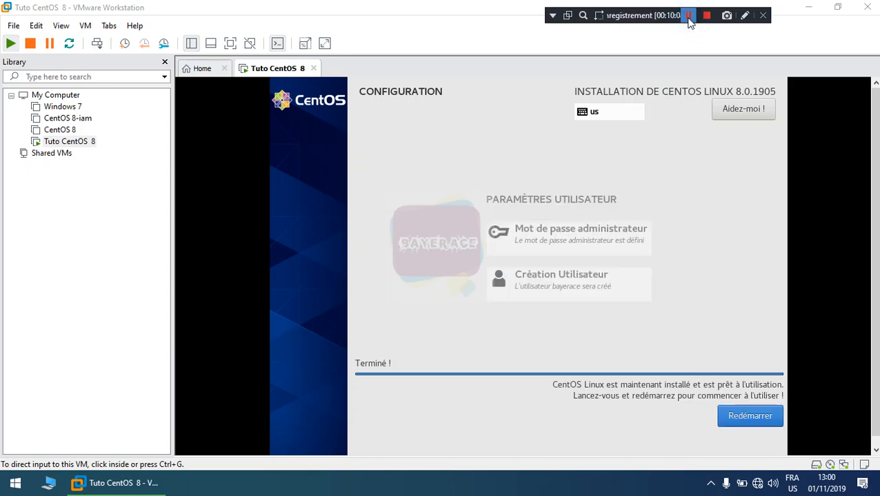
{"action": "left_click", "coordinate": [688, 16]}
- Restart the virtual machine from the completed installer to boot the installed CentOS system
{"action": "left_click", "coordinate": [632, 448]}
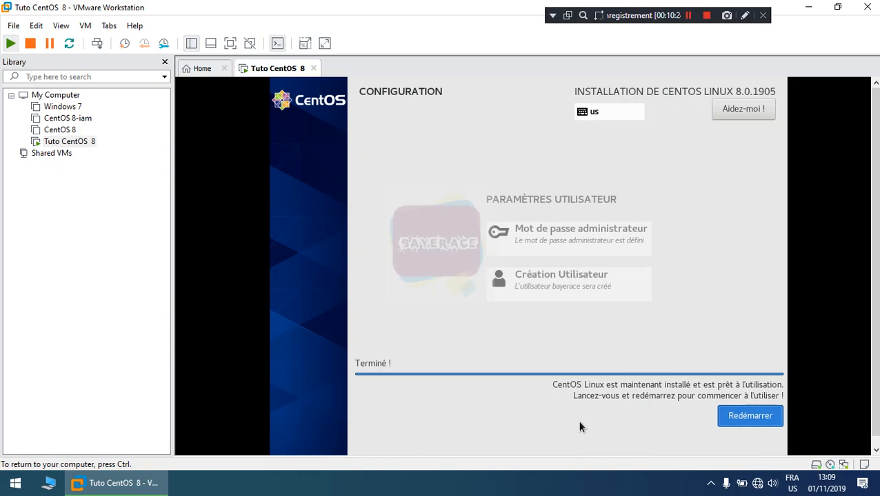
{"action": "left_click", "coordinate": [749, 415]}
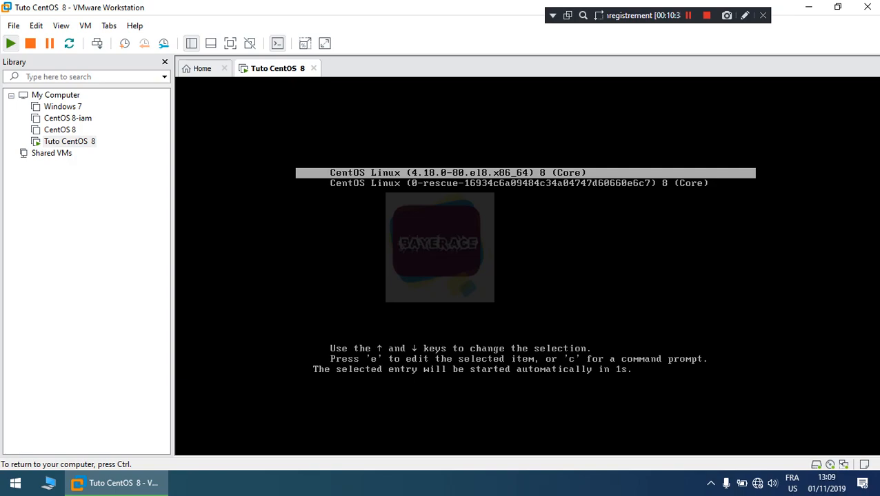
{"action": "left_click", "coordinate": [690, 19]}
{"action": "left_click", "coordinate": [628, 133]}
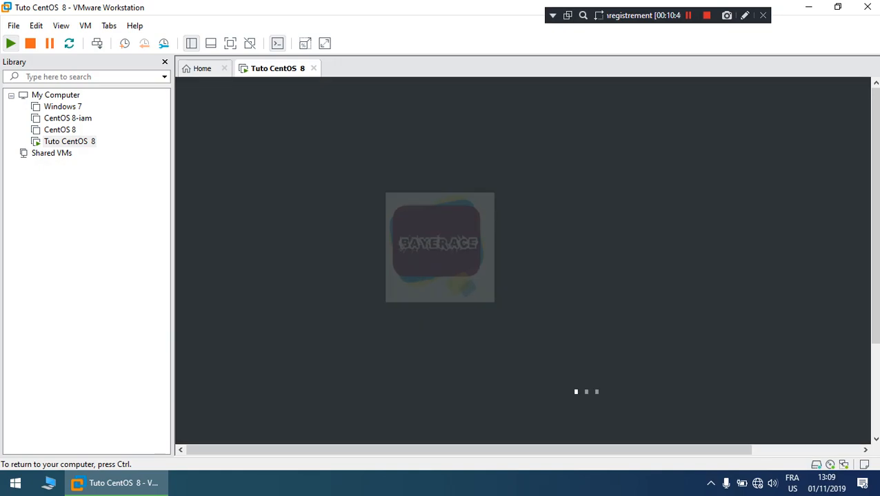
{"action": "key", "text": "ctrl"}
{"action": "left_click", "coordinate": [230, 43]}
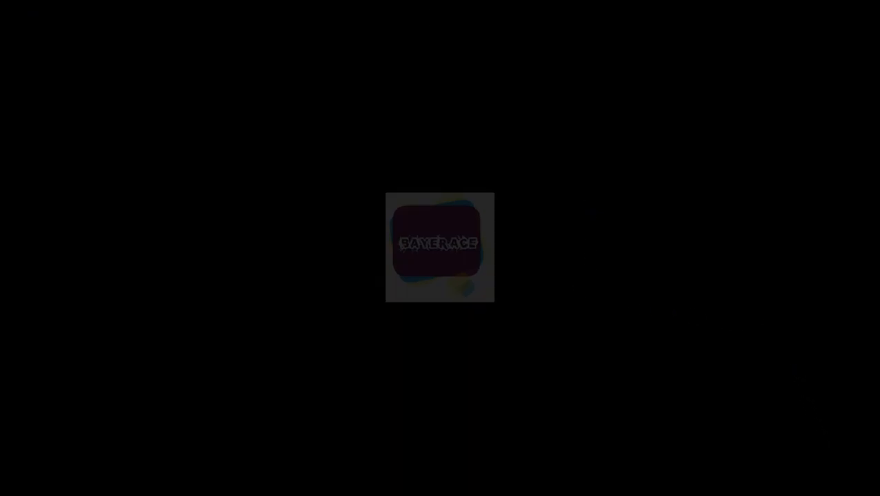
{"action": "mouse_move", "coordinate": [287, 6]}
{"action": "mouse_move", "coordinate": [412, 4]}
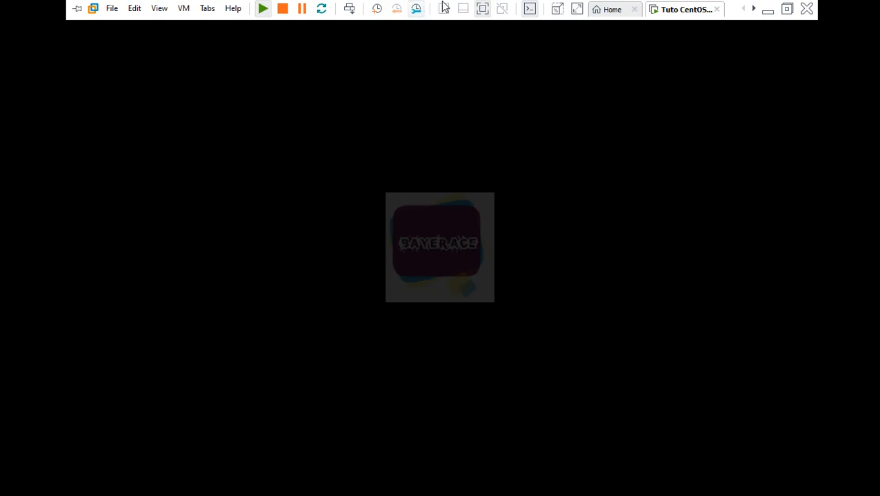
{"action": "left_click", "coordinate": [483, 7]}
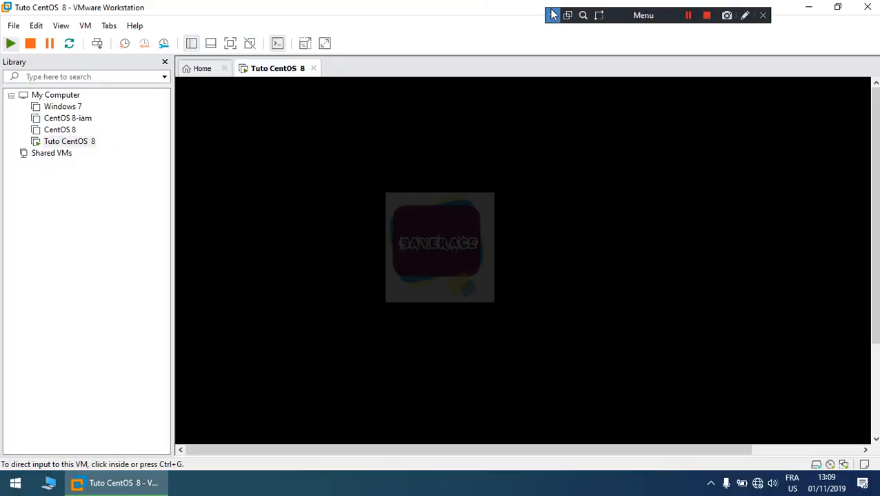
{"action": "left_click", "coordinate": [690, 15]}
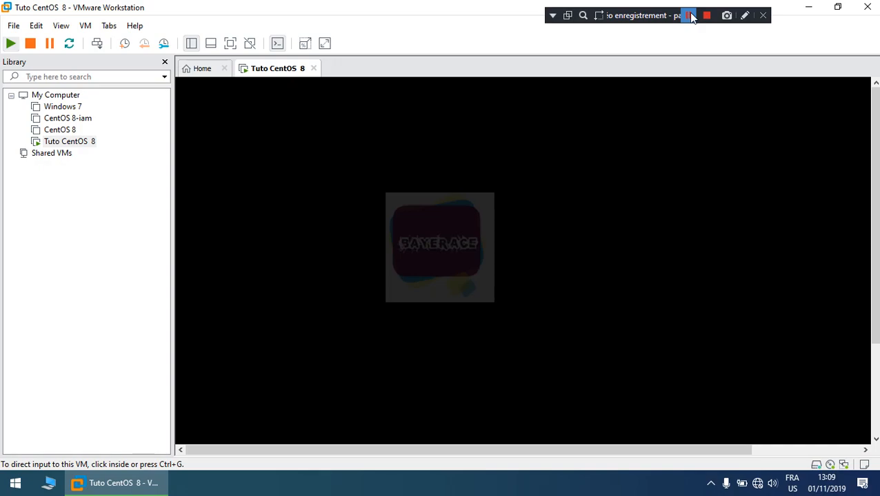
{"action": "left_click", "coordinate": [689, 15]}
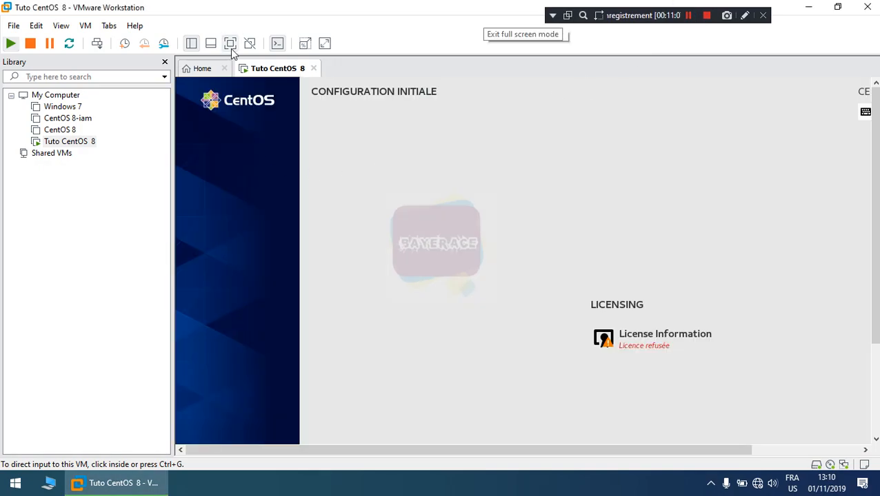
- Show the virtual machine in full screen and accept the CentOS license agreement in the initial configuration
{"action": "left_click", "coordinate": [231, 44]}
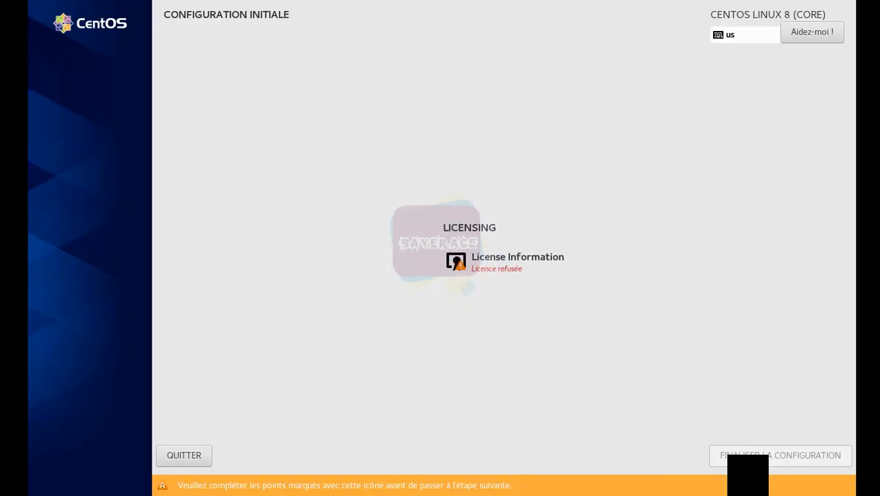
{"action": "left_click", "coordinate": [493, 263]}
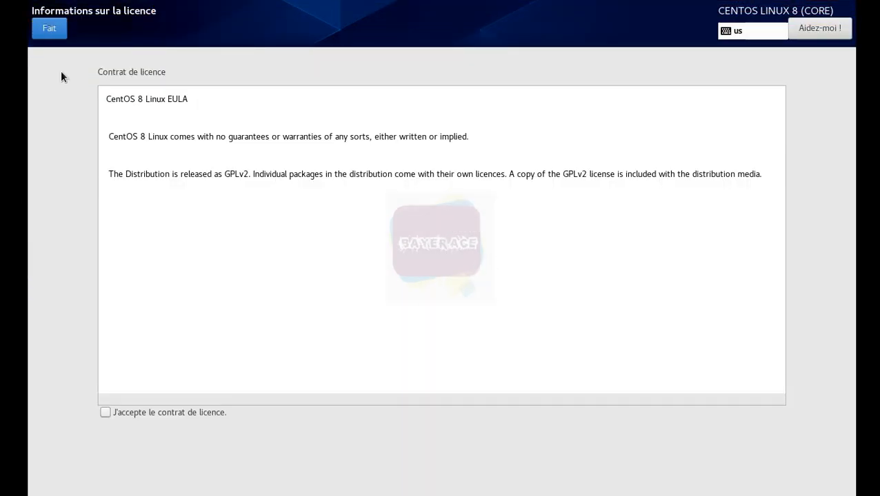
{"action": "left_click", "coordinate": [105, 412]}
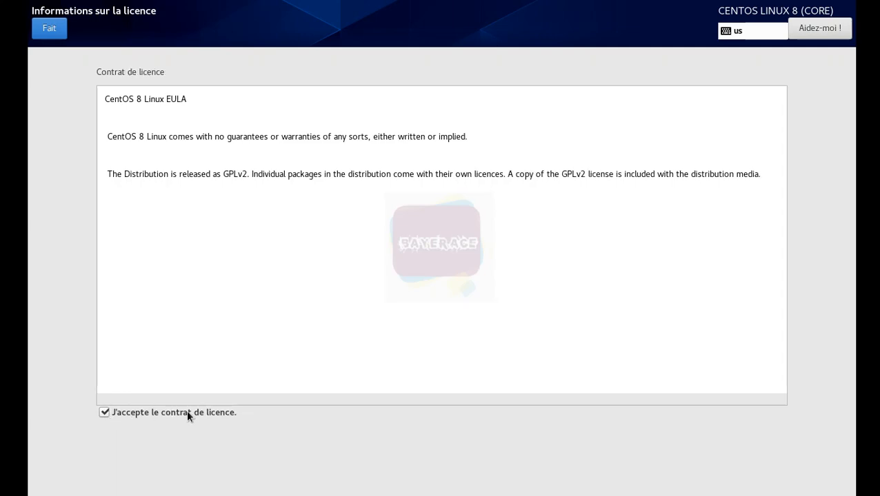
{"action": "left_click", "coordinate": [56, 35]}
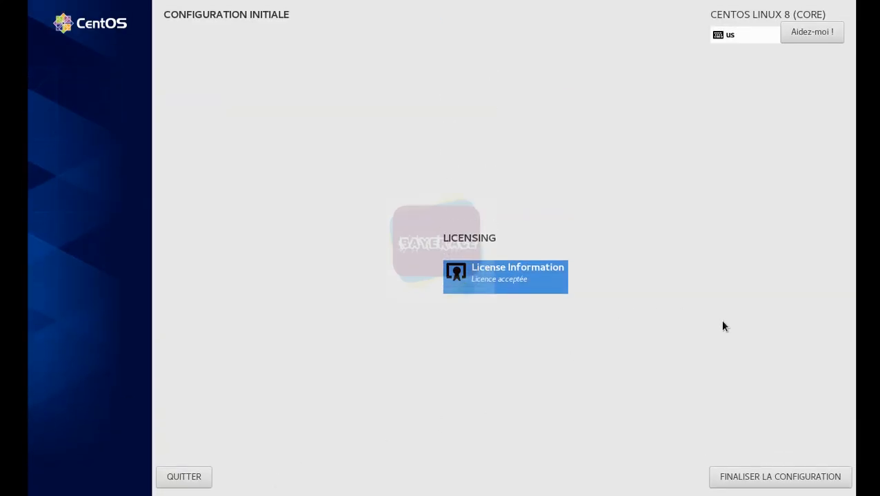
- Finalize the initial configuration and log in to the bayerace account with the account password
{"action": "left_click", "coordinate": [789, 481]}
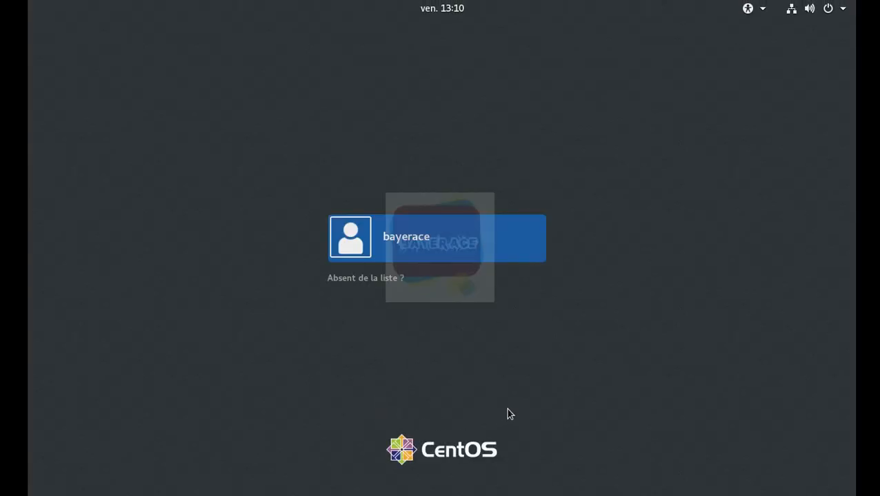
{"action": "left_click", "coordinate": [425, 242]}
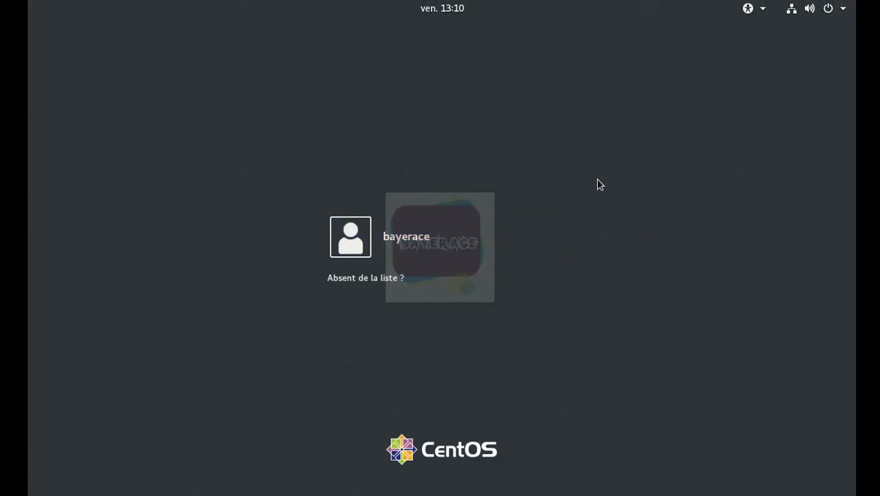
{"action": "left_click", "coordinate": [422, 247]}
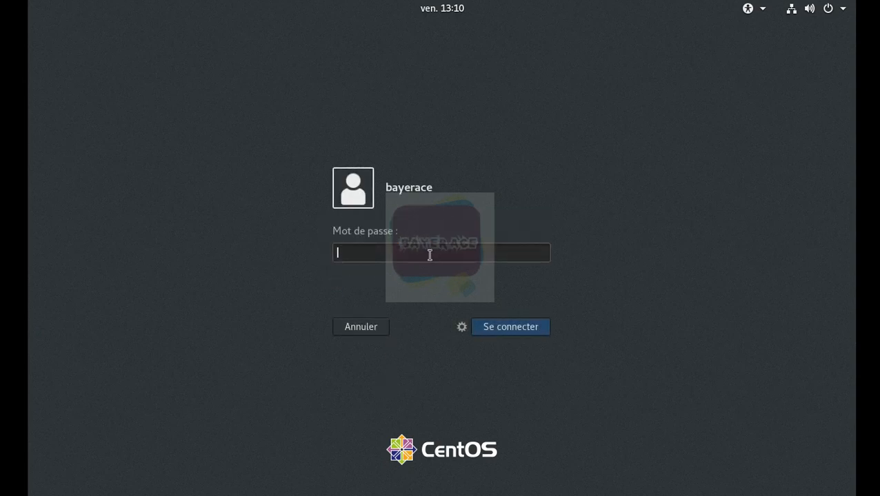
{"action": "type", "text": "••••"}
{"action": "key", "text": "Return"}
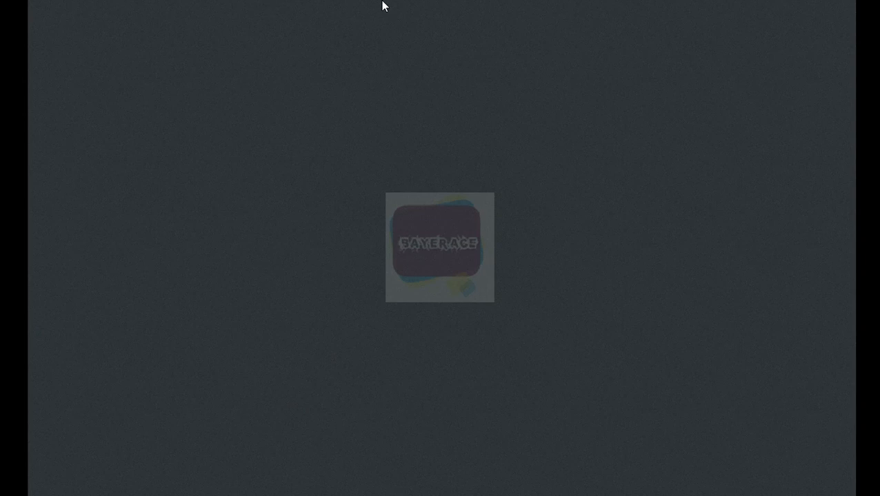
{"action": "mouse_move", "coordinate": [384, 5]}
{"action": "left_click", "coordinate": [483, 10]}
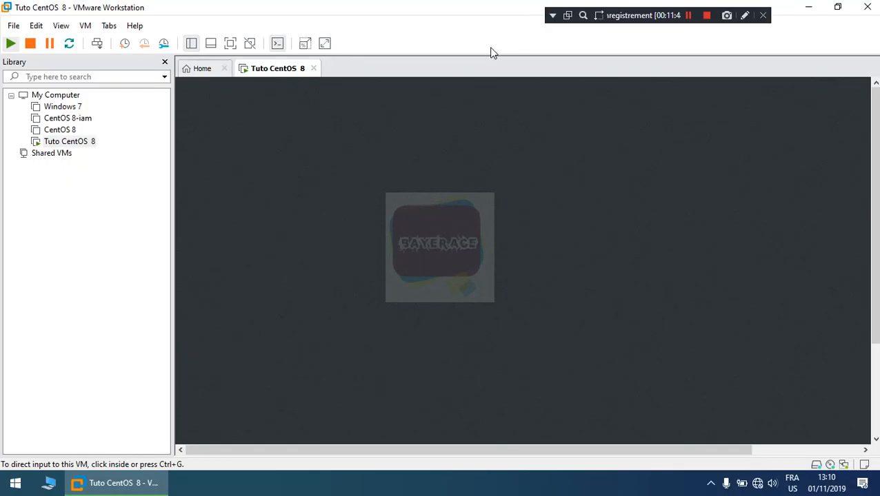
{"action": "left_click", "coordinate": [231, 44]}
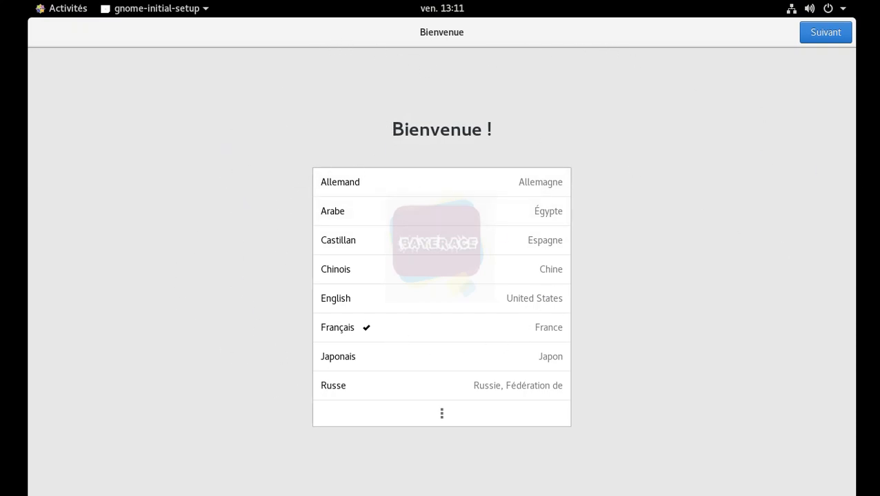
- Accept Français as the language and Anglais (US) as the keyboard layout, and turn off location services
{"action": "left_click", "coordinate": [824, 34]}
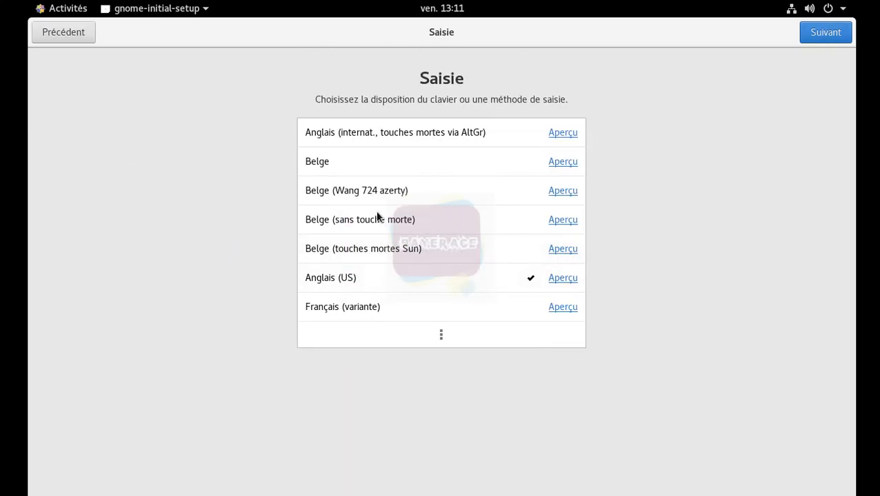
{"action": "left_click", "coordinate": [827, 37]}
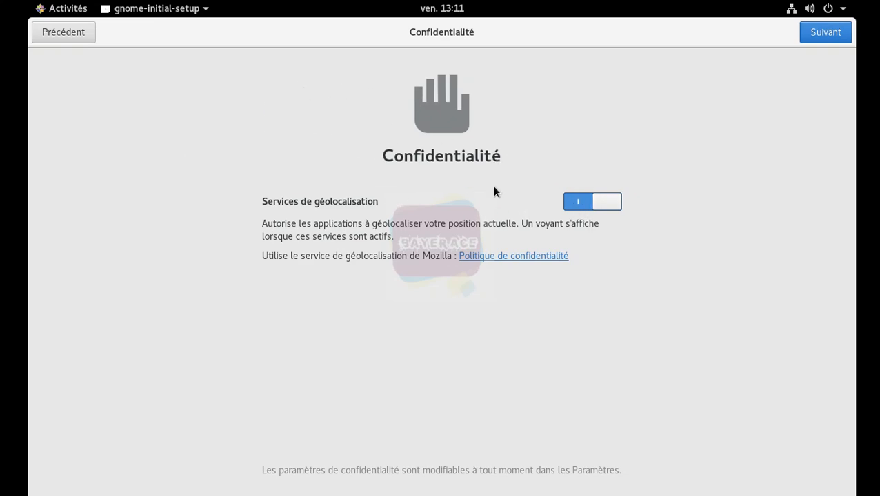
{"action": "left_click", "coordinate": [576, 201]}
{"action": "left_click", "coordinate": [826, 32]}
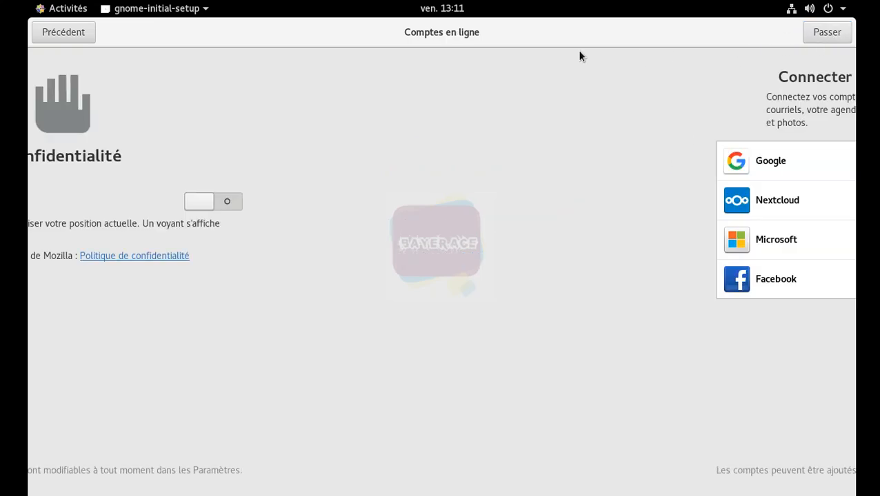
- Skip connecting online accounts, start using CentOS Linux and close the Premiers pas help window
{"action": "left_click", "coordinate": [836, 37]}
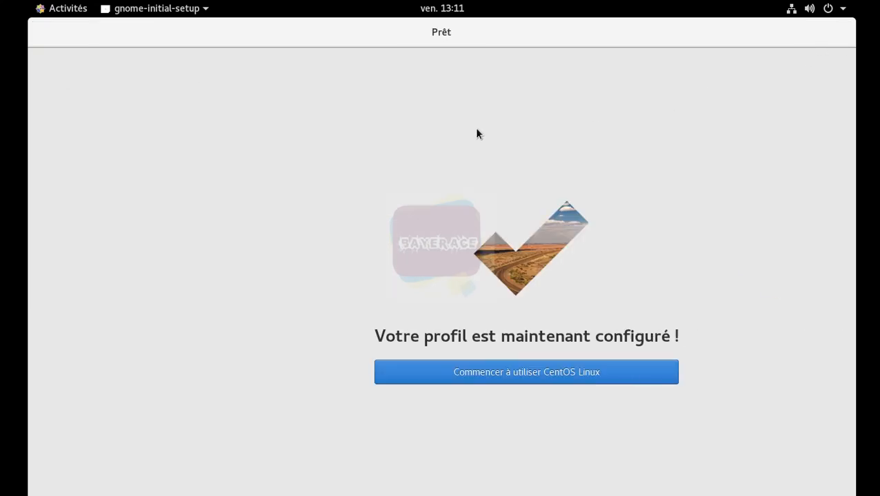
{"action": "left_click", "coordinate": [463, 378]}
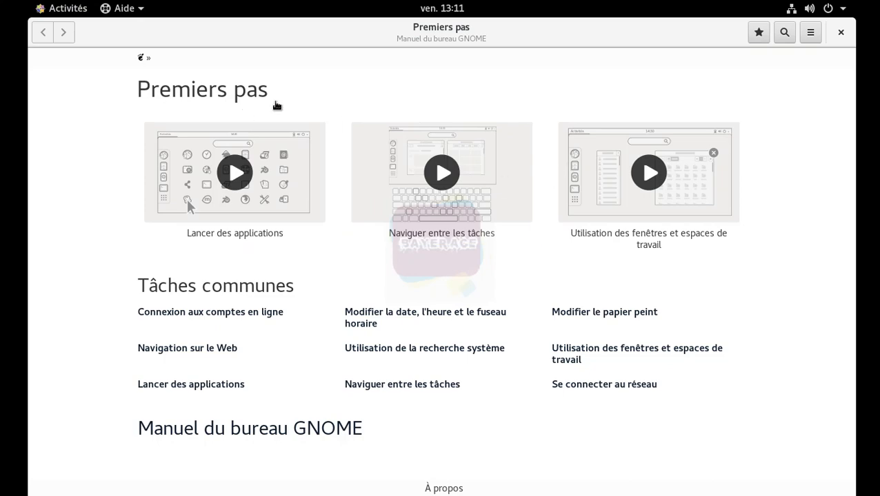
{"action": "left_click", "coordinate": [841, 34]}
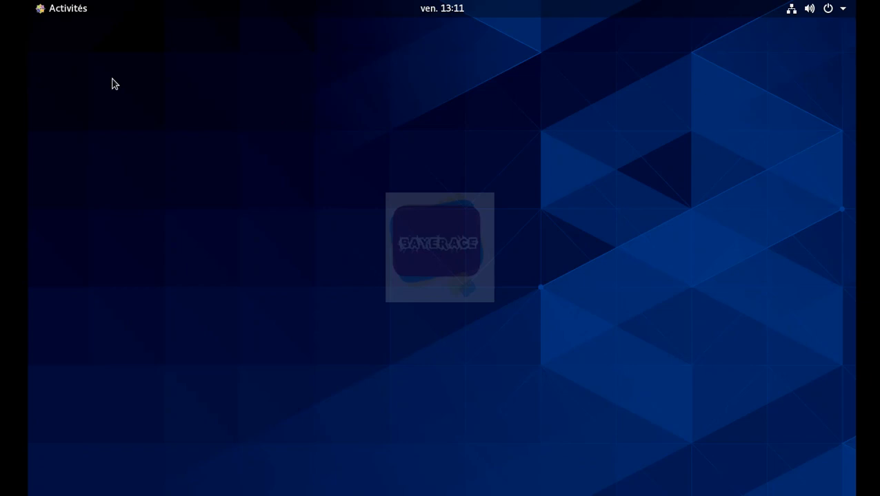
- Open a terminal and disable the system theme colours in its profile's colour preferences
{"action": "left_click", "coordinate": [78, 12]}
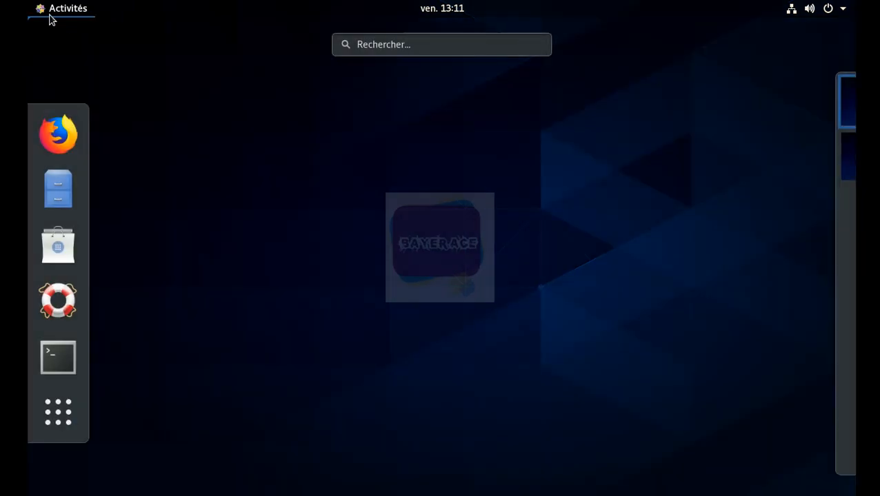
{"action": "left_click", "coordinate": [66, 360]}
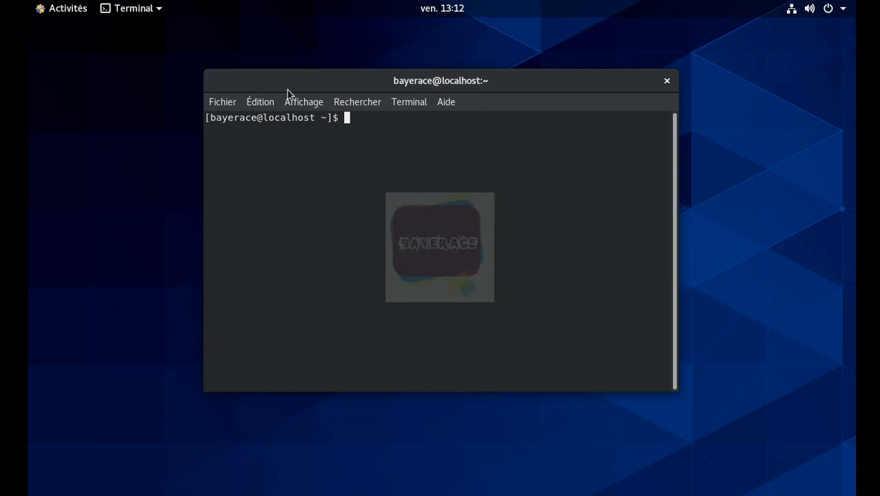
{"action": "left_click", "coordinate": [262, 103]}
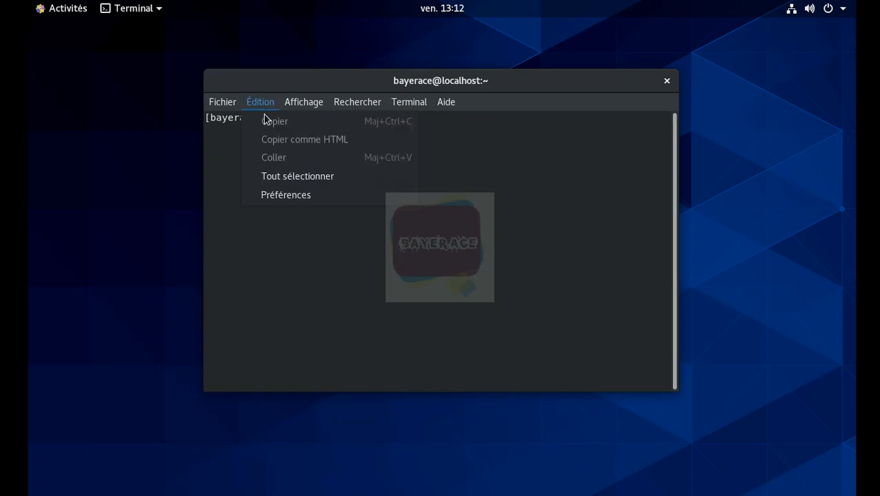
{"action": "left_click", "coordinate": [278, 196]}
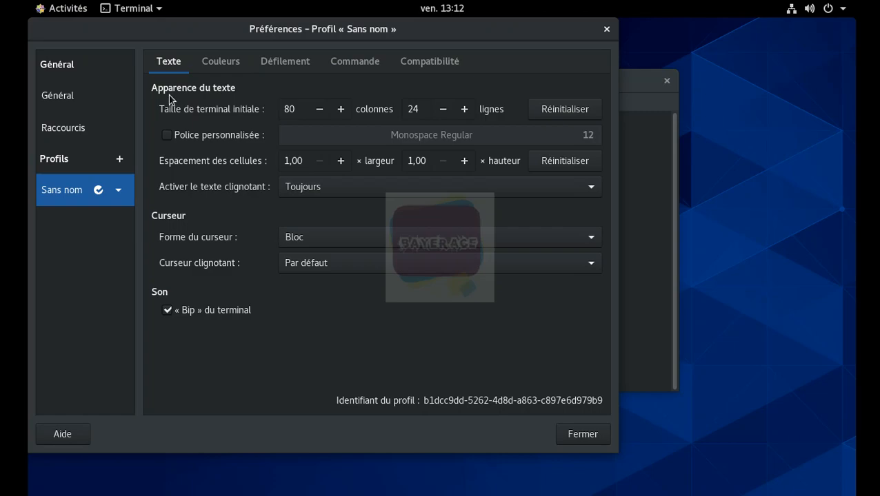
{"action": "left_click", "coordinate": [213, 67]}
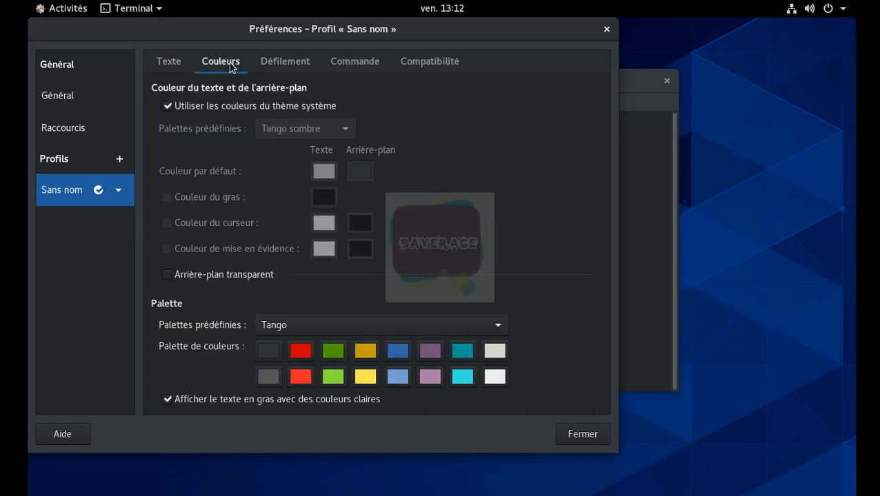
{"action": "left_click", "coordinate": [172, 109]}
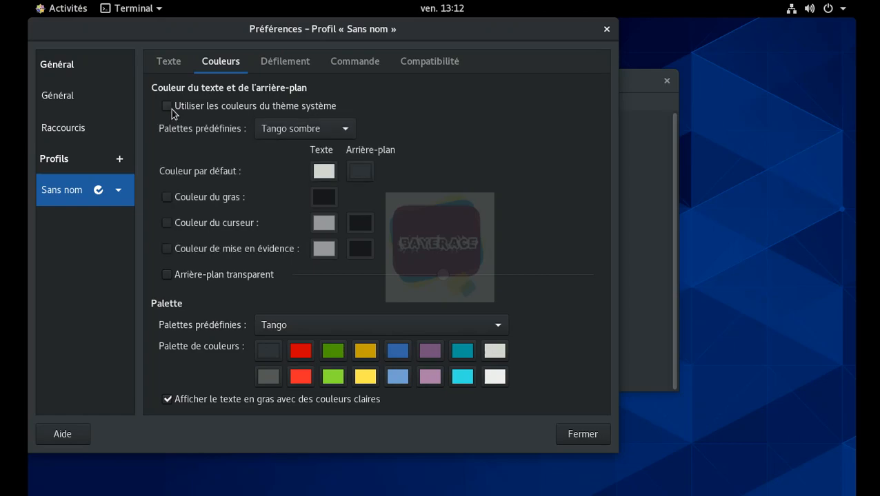
- Set the terminal's default background colour to light grey #D9D9DE
{"action": "left_click", "coordinate": [365, 178]}
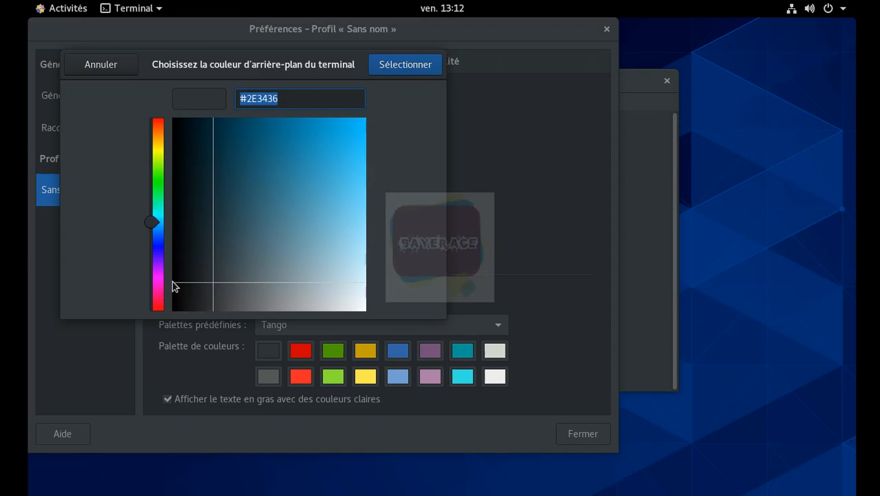
{"action": "scroll", "coordinate": [163, 225], "scroll_direction": "up", "scroll_amount": 5}
{"action": "scroll", "coordinate": [163, 224], "scroll_direction": "down", "scroll_amount": 6}
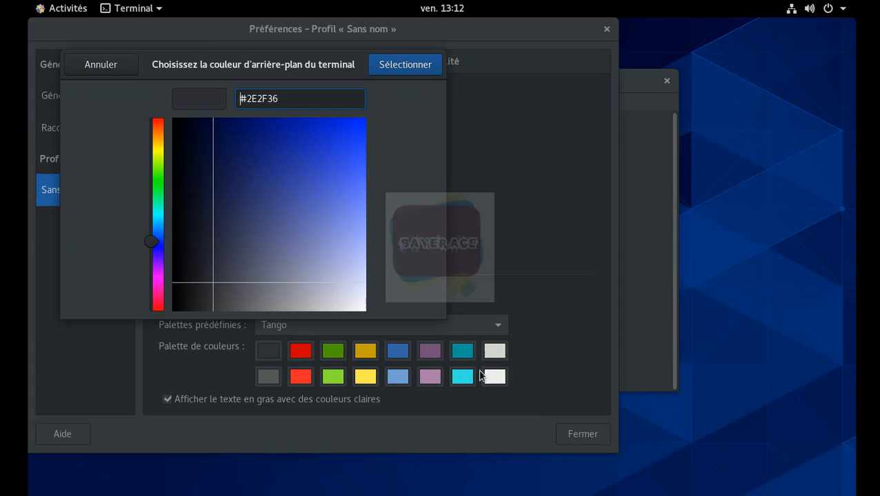
{"action": "left_click", "coordinate": [505, 259]}
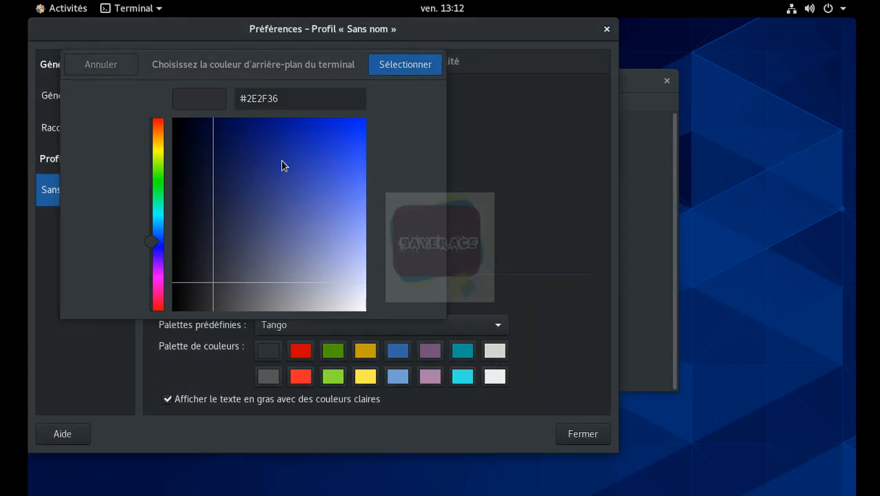
{"action": "left_click", "coordinate": [342, 309]}
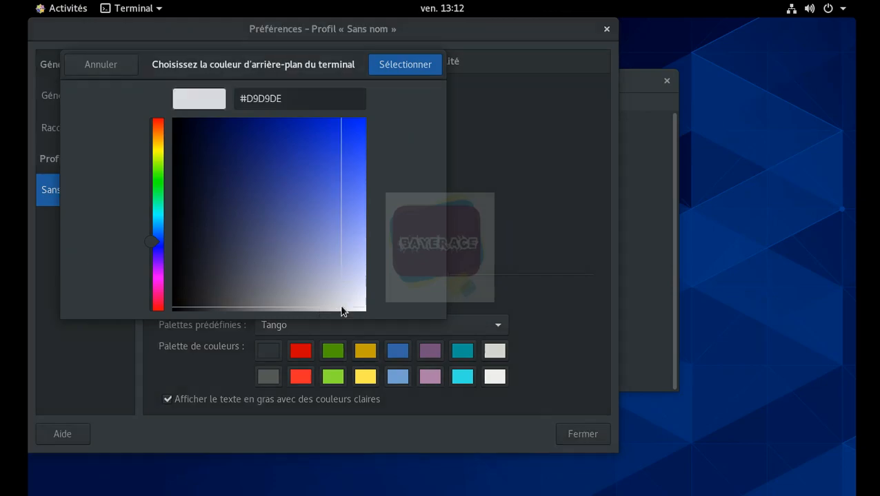
{"action": "left_click", "coordinate": [402, 66]}
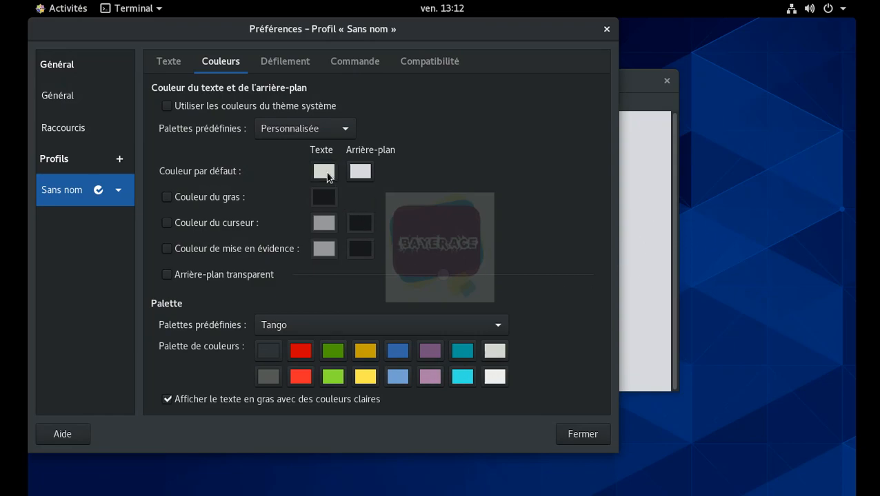
- Set the terminal's default text colour to black and close the preferences
{"action": "left_click", "coordinate": [324, 171]}
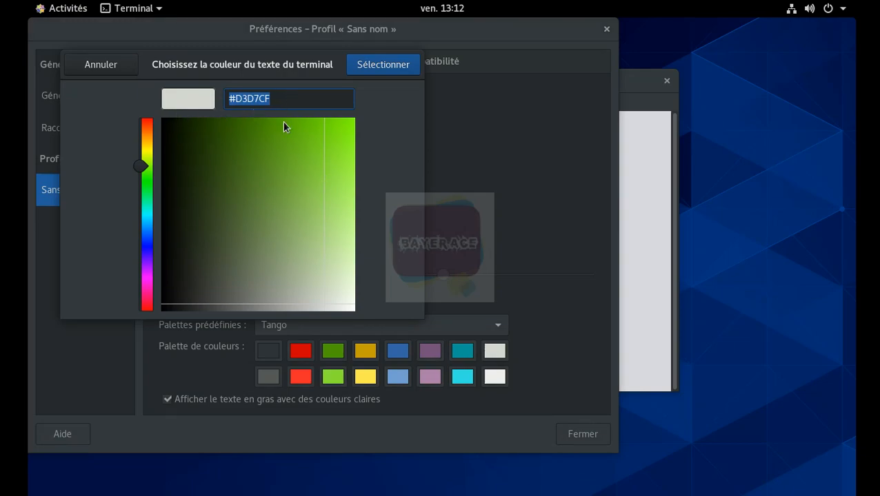
{"action": "left_click", "coordinate": [148, 260]}
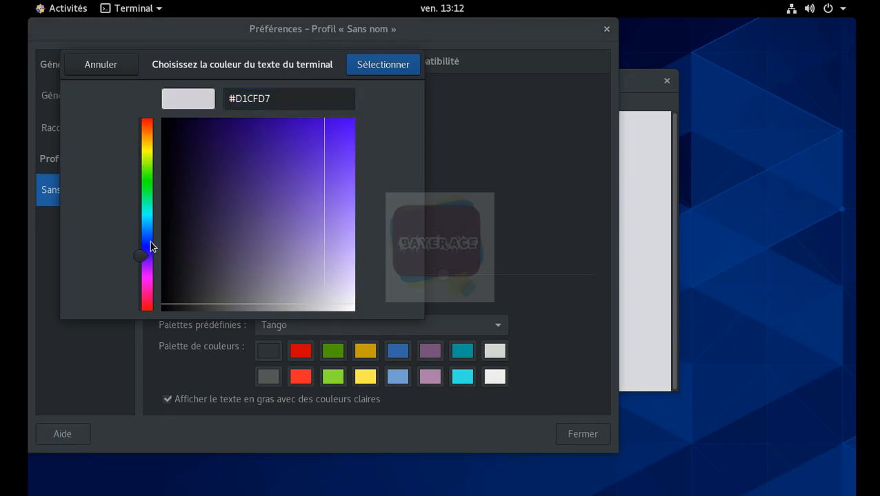
{"action": "left_click", "coordinate": [166, 122]}
{"action": "left_click", "coordinate": [384, 67]}
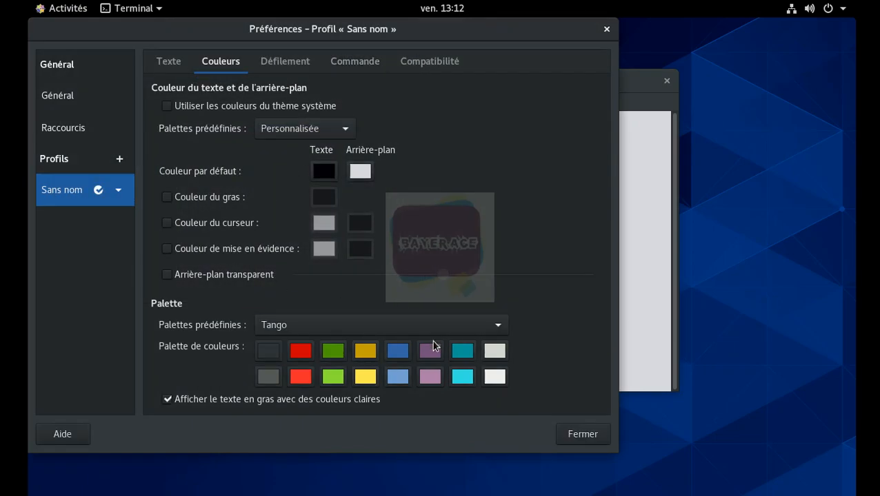
{"action": "left_click", "coordinate": [587, 441]}
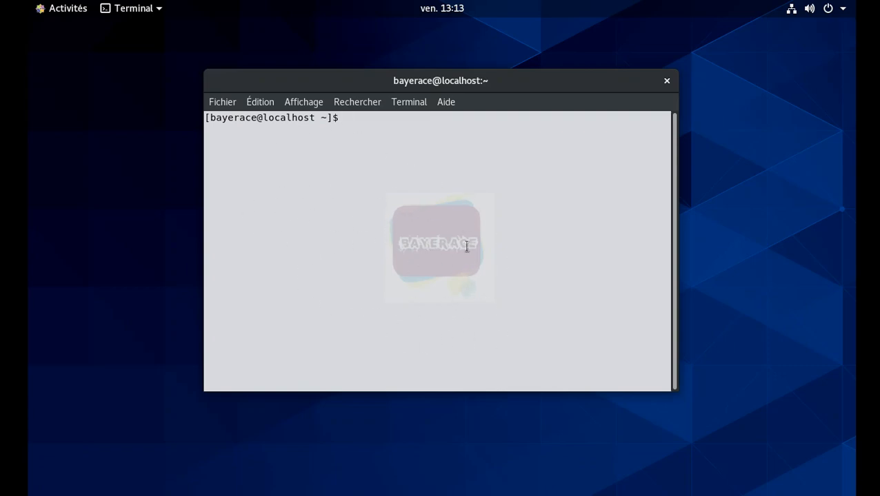
- Run hostnamectl in the terminal to display the system information, and take the virtual machine out of full screen
{"action": "type", "text": "hostnamec"}
{"action": "key", "text": "Tab"}
{"action": "key", "text": "Return"}
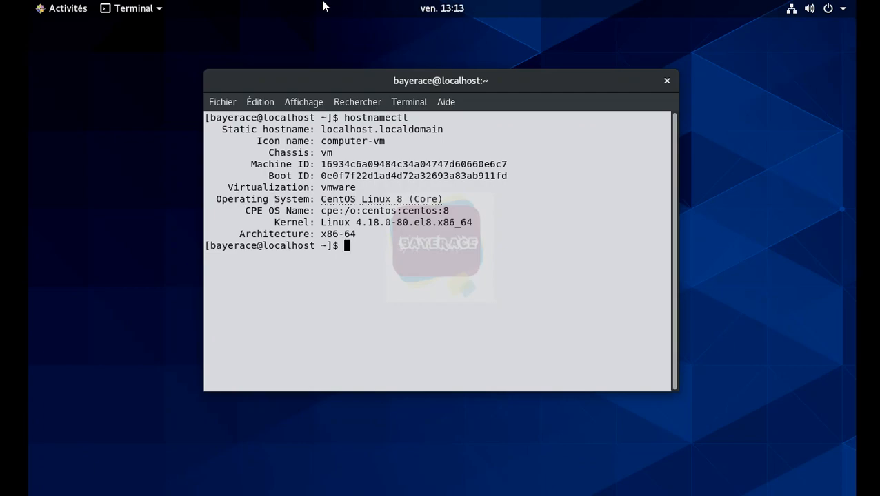
{"action": "mouse_move", "coordinate": [323, 4]}
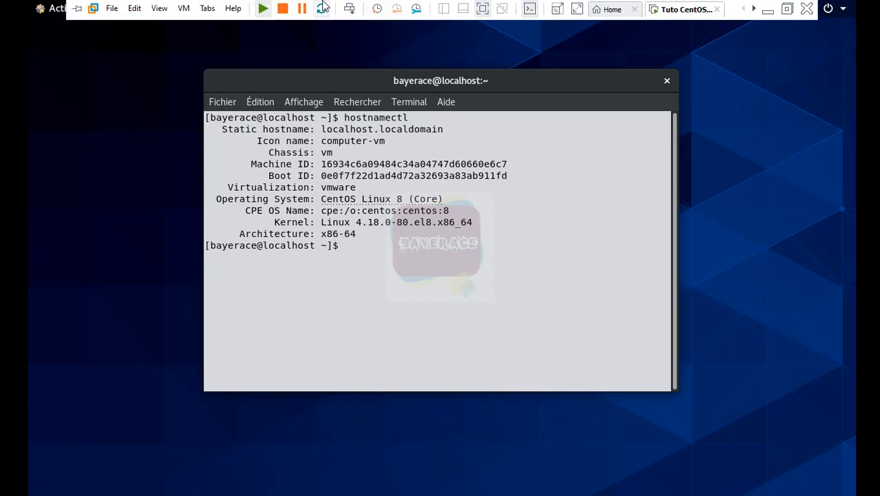
{"action": "left_click", "coordinate": [485, 14]}
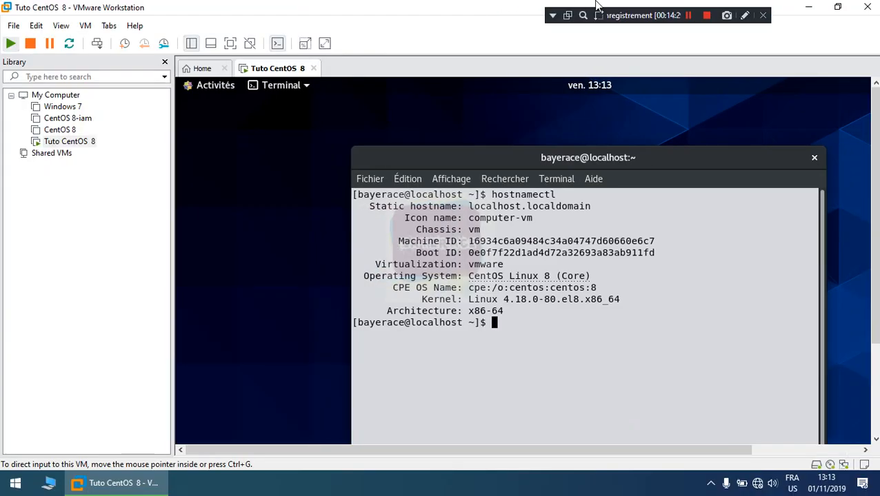
- Mark the Operating System line of the hostnamectl output with a red rectangle and close the annotation tools
{"action": "left_click", "coordinate": [747, 16]}
{"action": "left_click", "coordinate": [873, 121]}
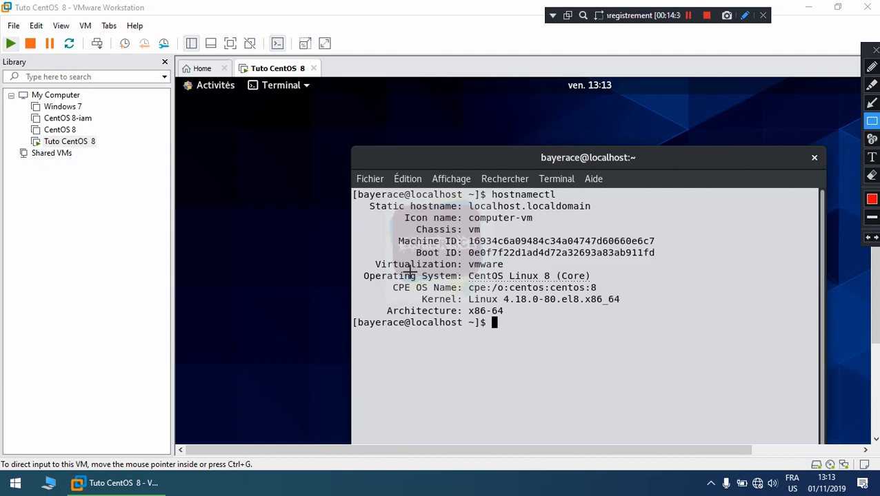
{"action": "left_click", "coordinate": [361, 268]}
{"action": "mouse_move", "coordinate": [362, 269]}
{"action": "left_mouse_down"}
{"action": "mouse_move", "coordinate": [437, 289]}
{"action": "mouse_move", "coordinate": [602, 287]}
{"action": "left_mouse_up"}
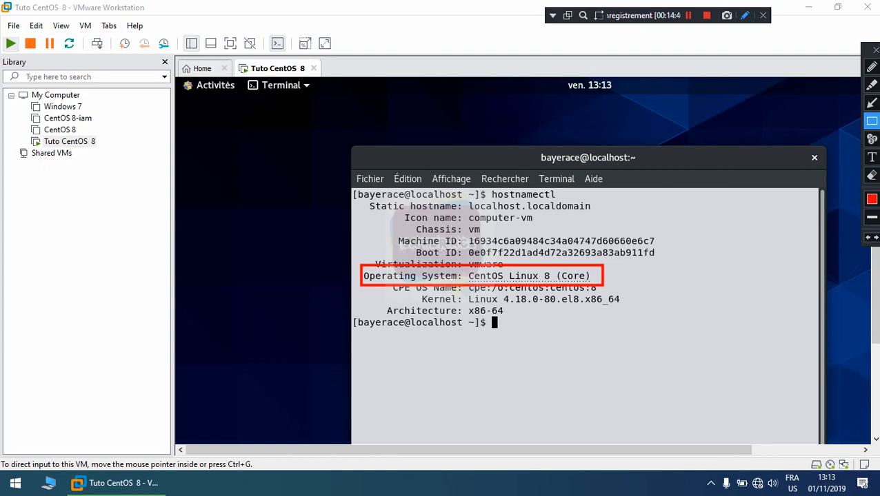
{"action": "left_click", "coordinate": [874, 52]}
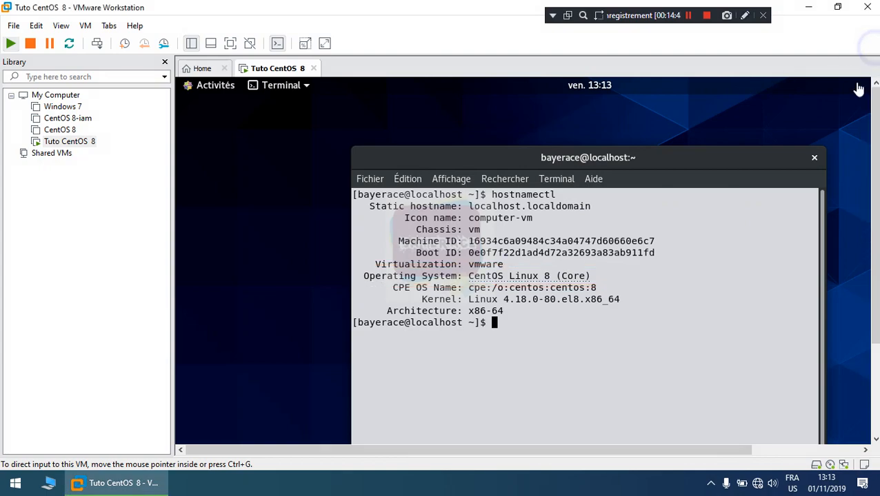
- Move the terminal window up and to the left on the CentOS desktop so it fits the visible area
{"action": "mouse_move", "coordinate": [644, 163]}
{"action": "left_mouse_down"}
{"action": "mouse_move", "coordinate": [585, 102]}
{"action": "mouse_move", "coordinate": [578, 121]}
{"action": "mouse_move", "coordinate": [565, 121]}
{"action": "left_mouse_up"}
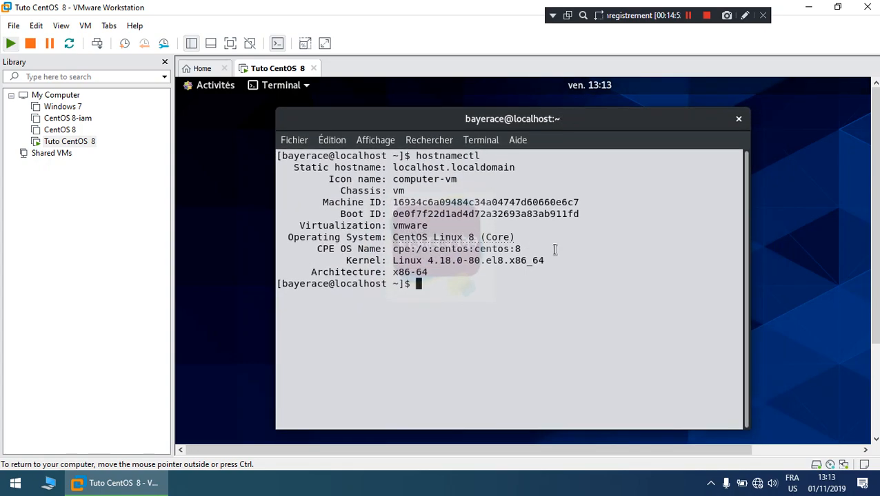